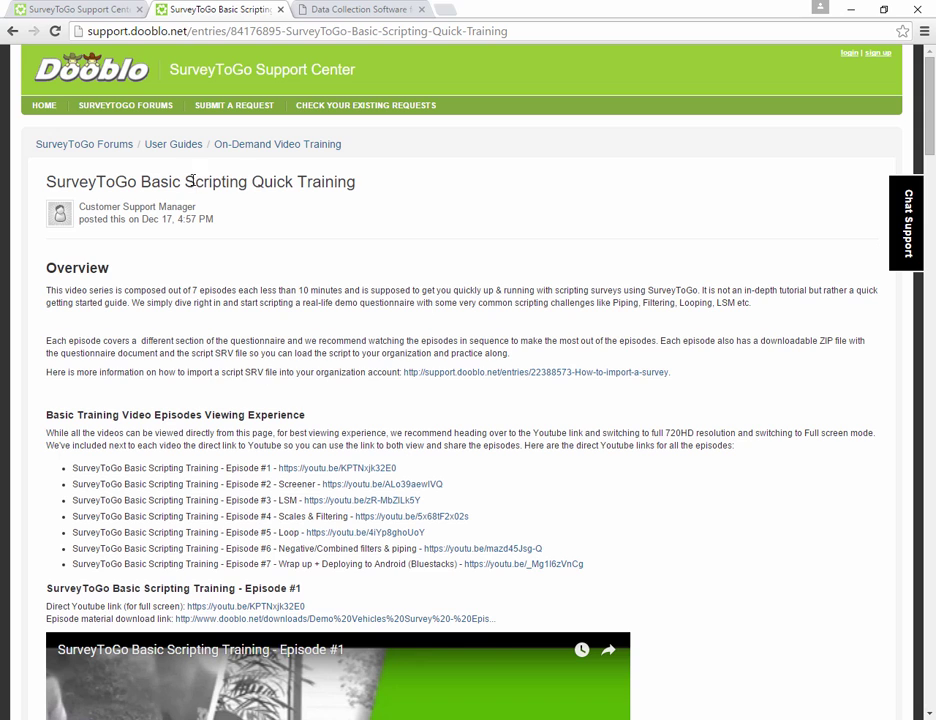
Review the SurveyToGo Basic Scripting Quick Training page and the topics in its episode list
{"action": "left_click_drag", "start_coordinate": [195, 181], "coordinate": [366, 180]}
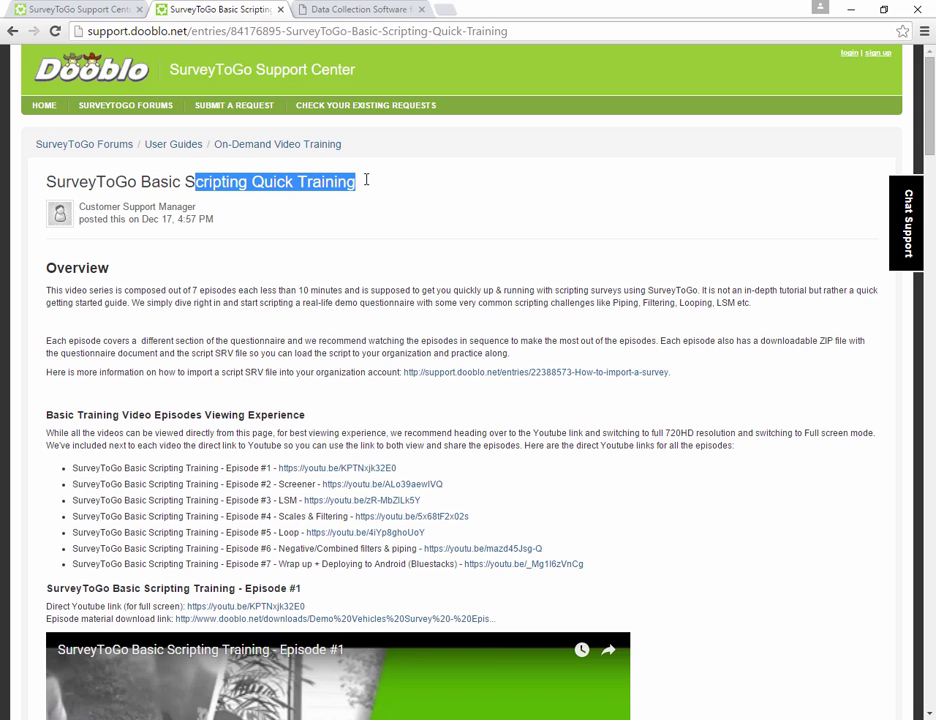
{"action": "left_click", "coordinate": [311, 204]}
{"action": "scroll", "coordinate": [247, 272], "scroll_direction": "down", "scroll_amount": 2}
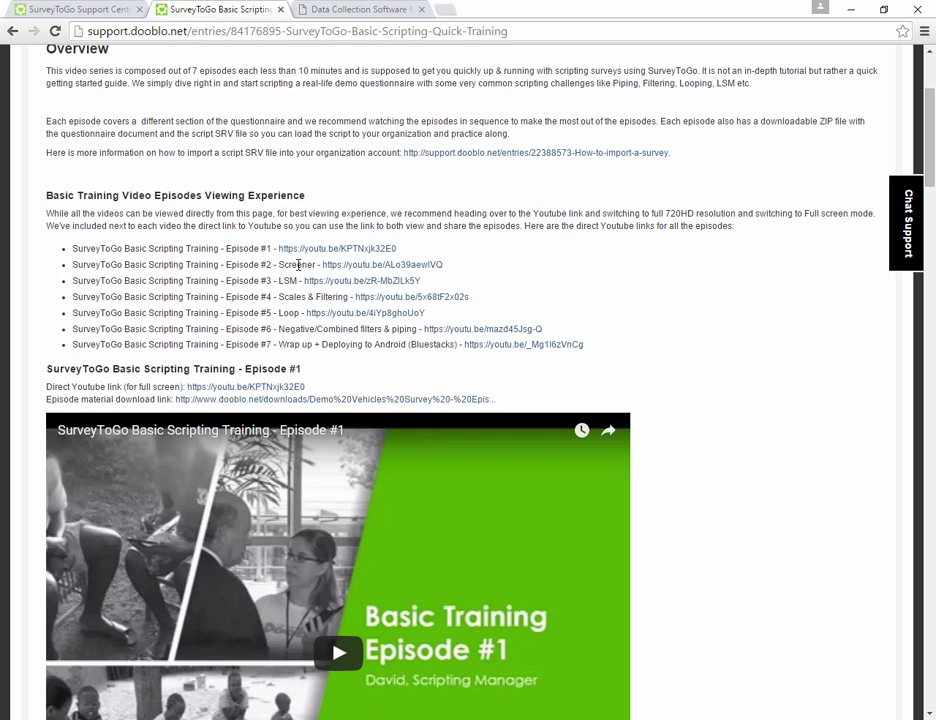
{"action": "double_click", "coordinate": [290, 265]}
{"action": "double_click", "coordinate": [287, 281]}
{"action": "left_click_drag", "start_coordinate": [280, 297], "coordinate": [316, 297]}
{"action": "double_click", "coordinate": [288, 313]}
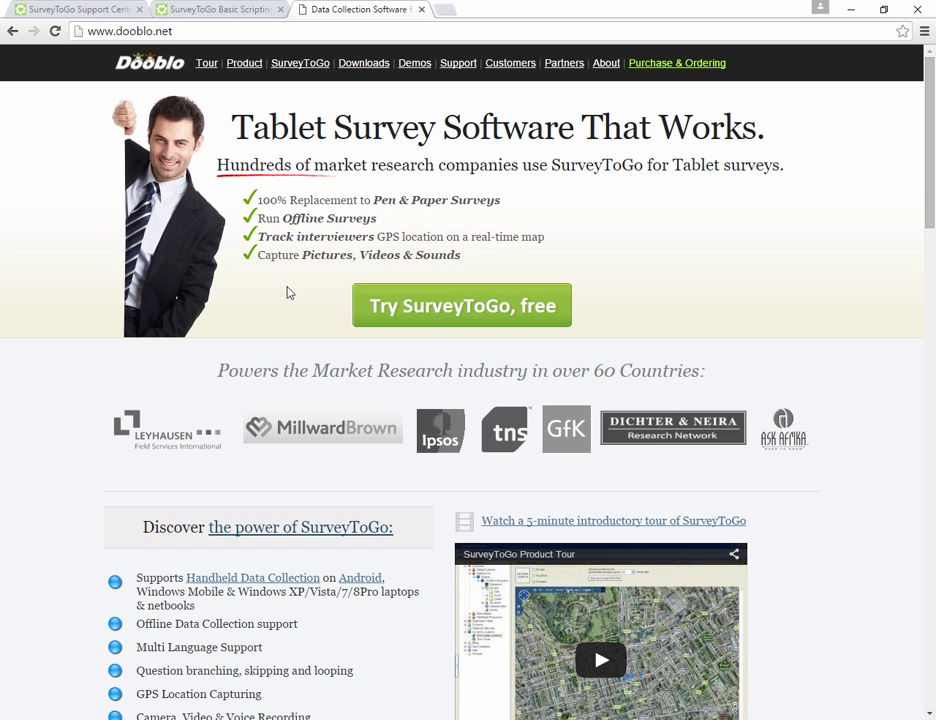
Open the free SurveyToGo signup form from the Dooblo site and examine its contact, company, username and password fields
{"action": "left_click", "coordinate": [171, 35]}
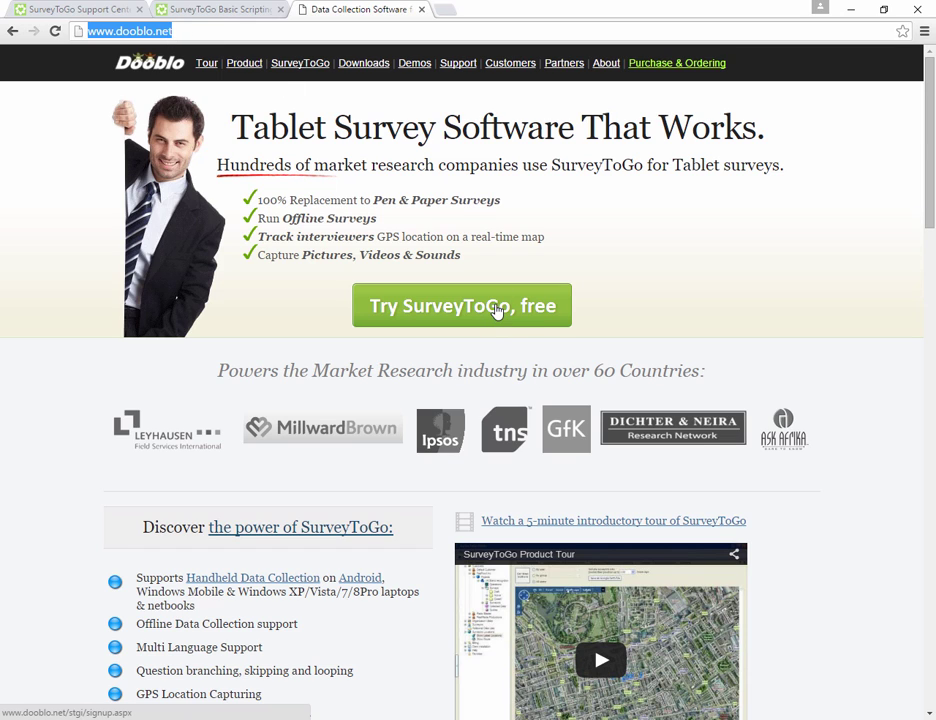
{"action": "left_click", "coordinate": [496, 310]}
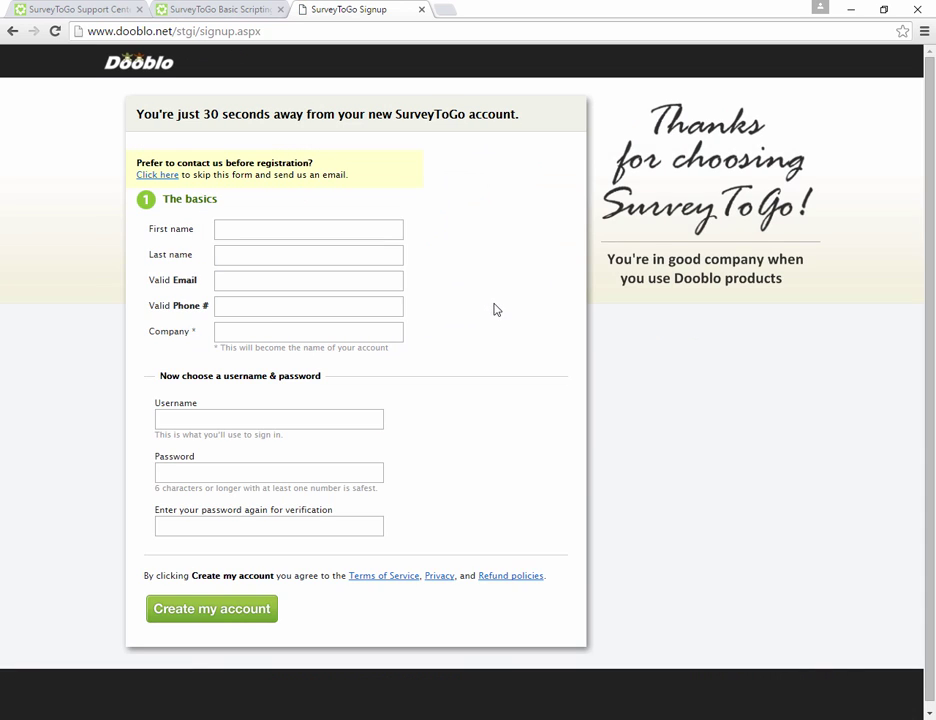
{"action": "left_click", "coordinate": [211, 418]}
{"action": "left_click", "coordinate": [219, 478]}
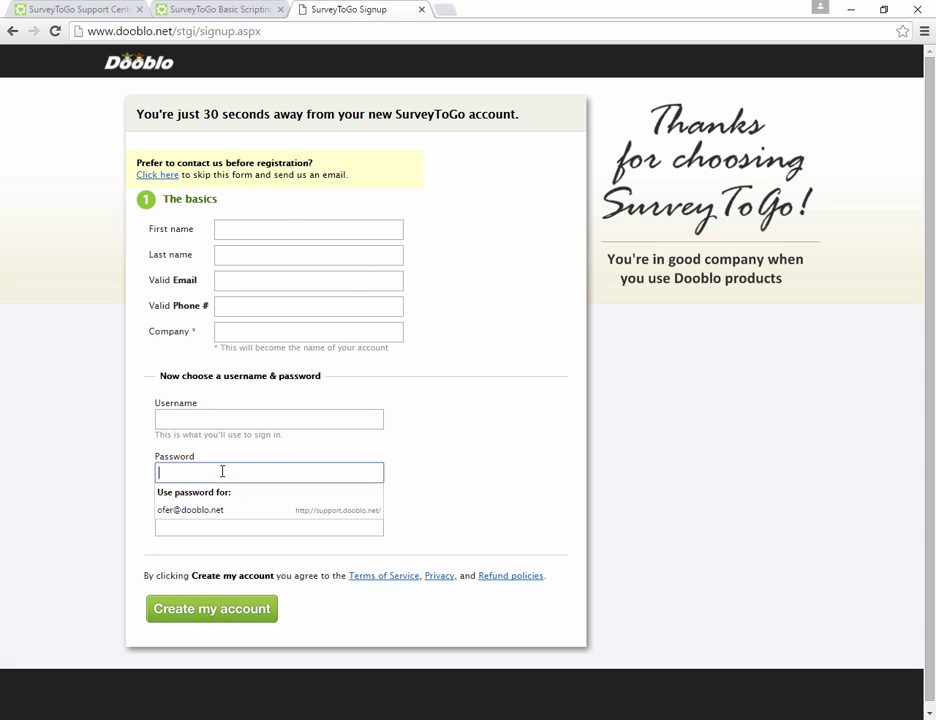
{"action": "left_click", "coordinate": [224, 307]}
{"action": "left_click", "coordinate": [225, 331]}
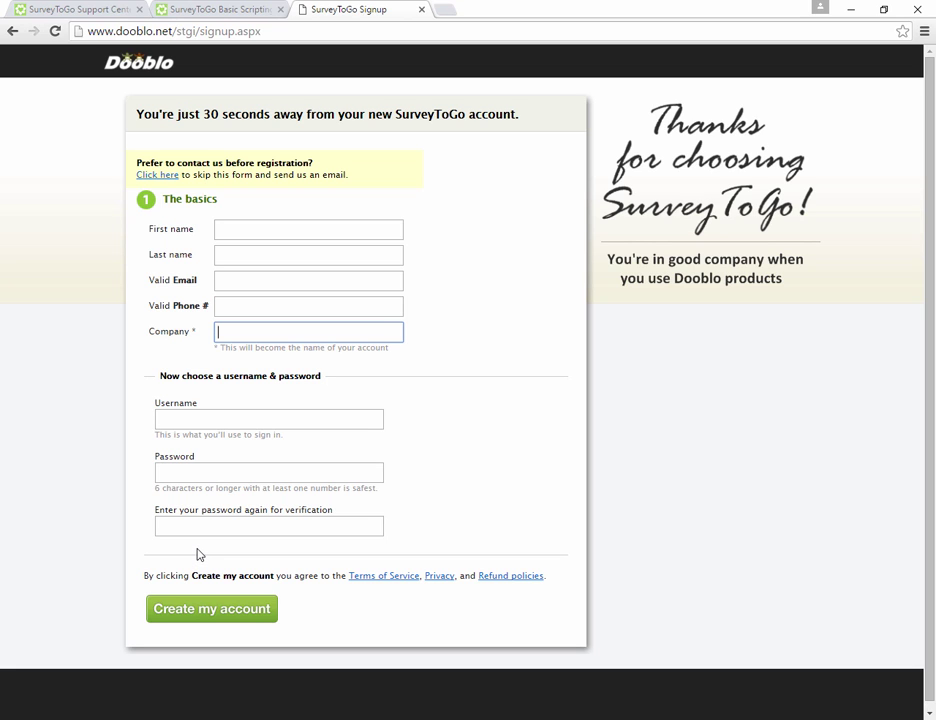
Return to the Dooblo home page and open the Downloads page
{"action": "key", "text": "alt+Left"}
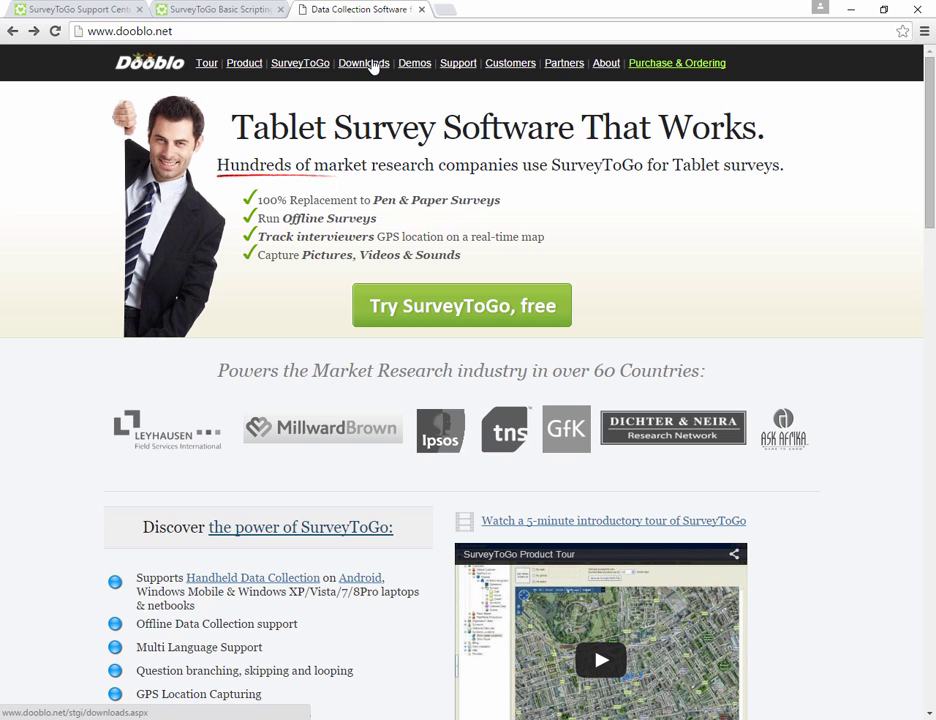
{"action": "left_click", "coordinate": [373, 64]}
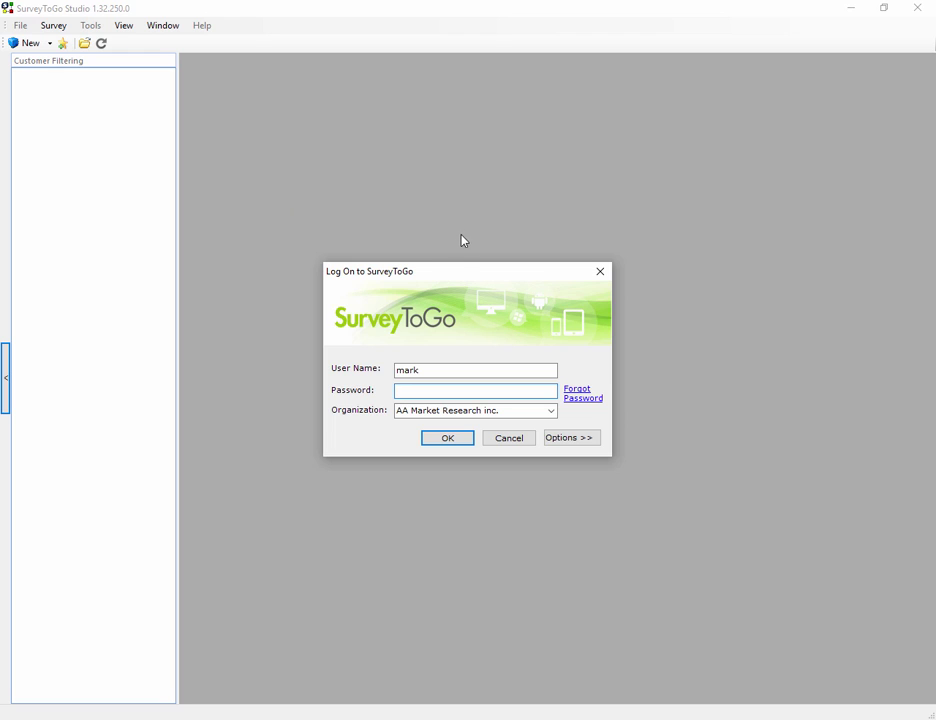
In SurveyToGo Studio, enter the account password and log on to the AA Market Research inc. organization
{"action": "left_click", "coordinate": [417, 370]}
{"action": "double_click", "coordinate": [416, 370]}
{"action": "left_click", "coordinate": [424, 395]}
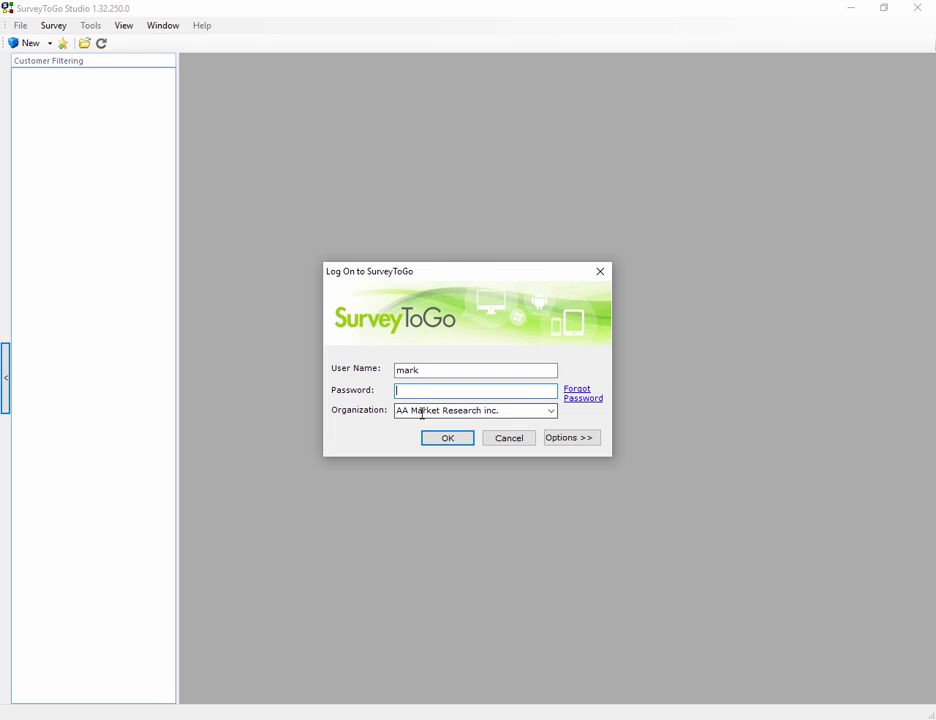
{"action": "double_click", "coordinate": [422, 410]}
{"action": "left_click", "coordinate": [422, 410]}
{"action": "double_click", "coordinate": [422, 410]}
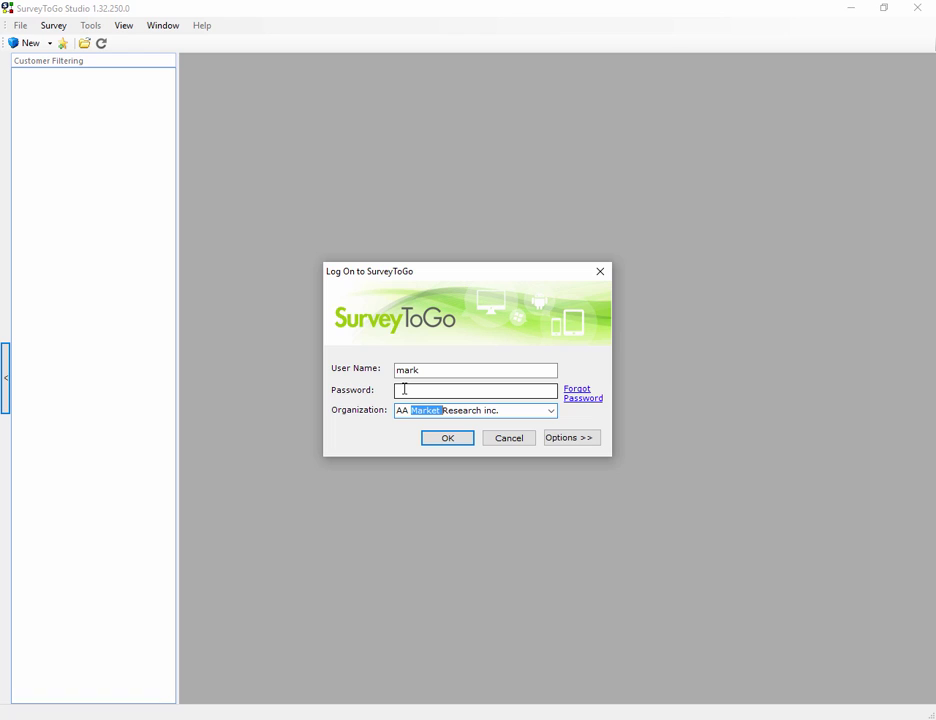
{"action": "left_click", "coordinate": [404, 389]}
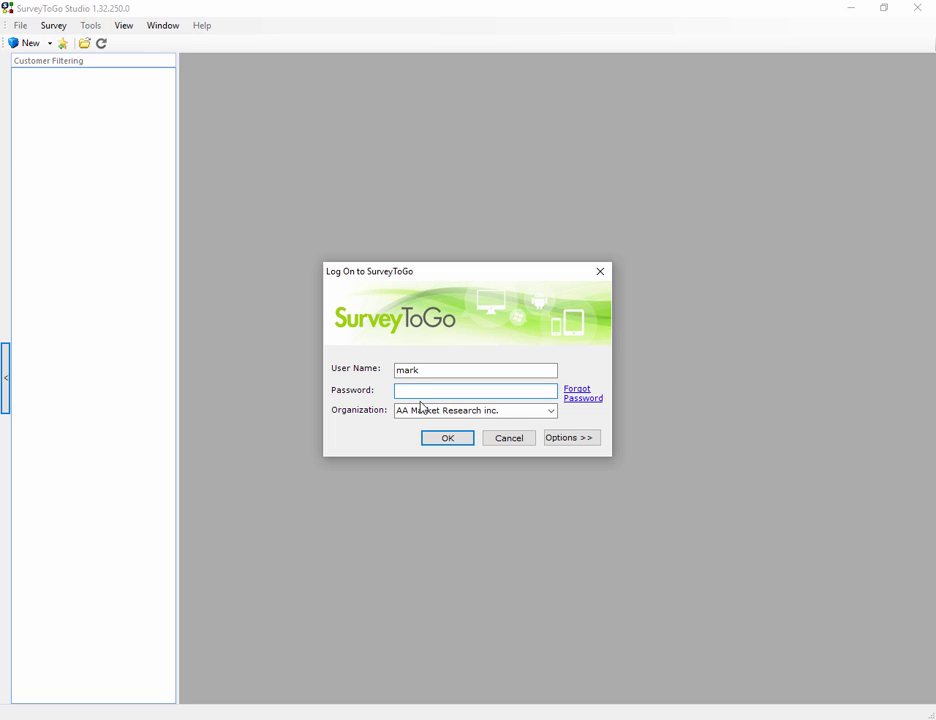
{"action": "type", "text": "***"}
{"action": "left_click", "coordinate": [454, 439]}
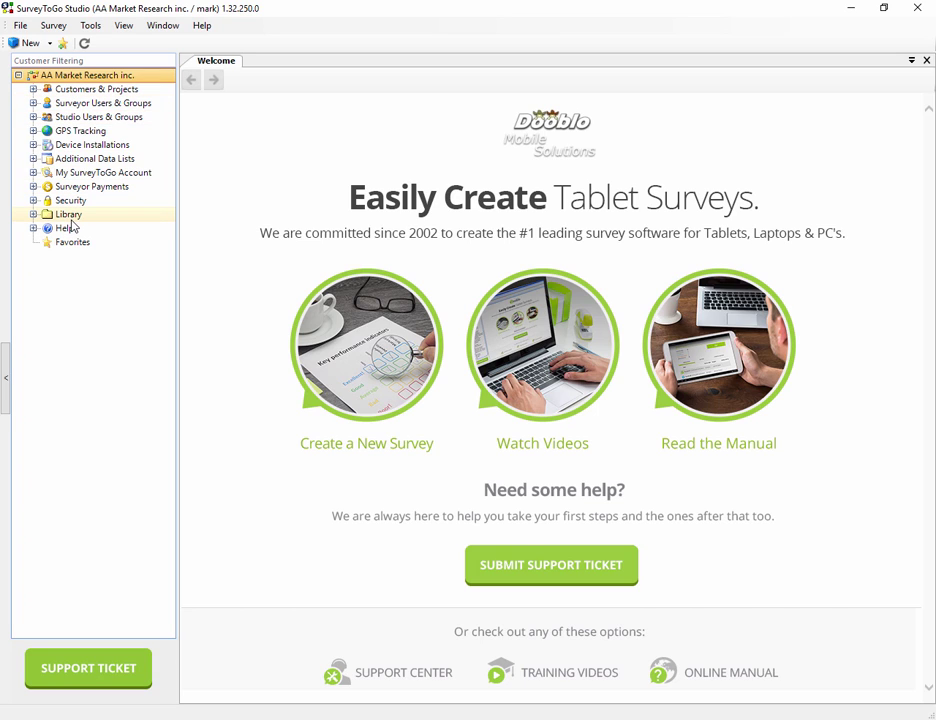
Expand Customers & Projects in the navigation tree and select the McDonalds customer
{"action": "left_click", "coordinate": [80, 94]}
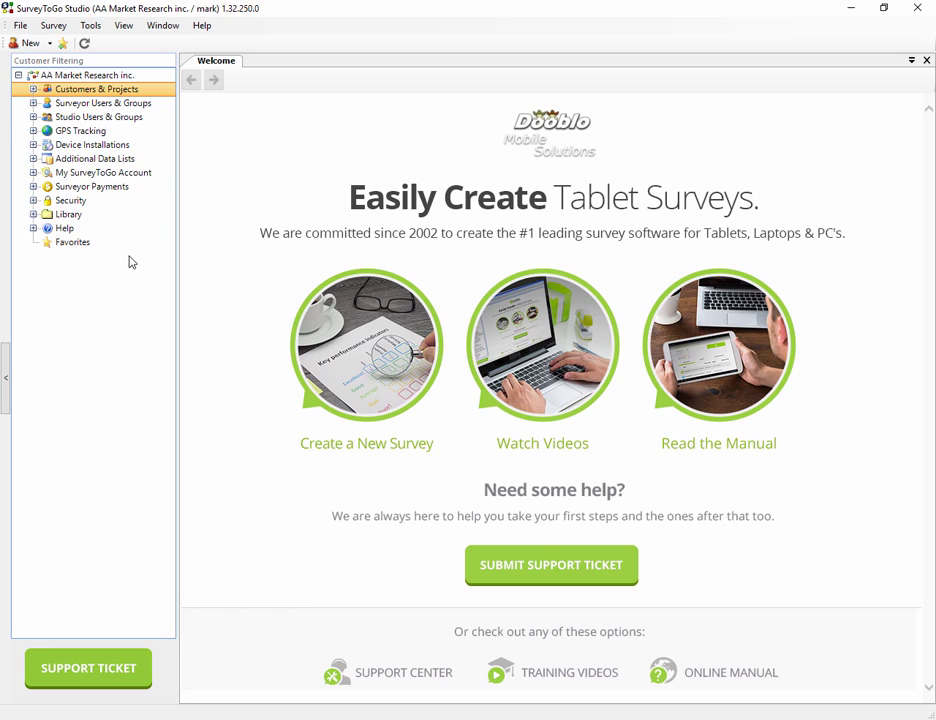
{"action": "left_click", "coordinate": [33, 90]}
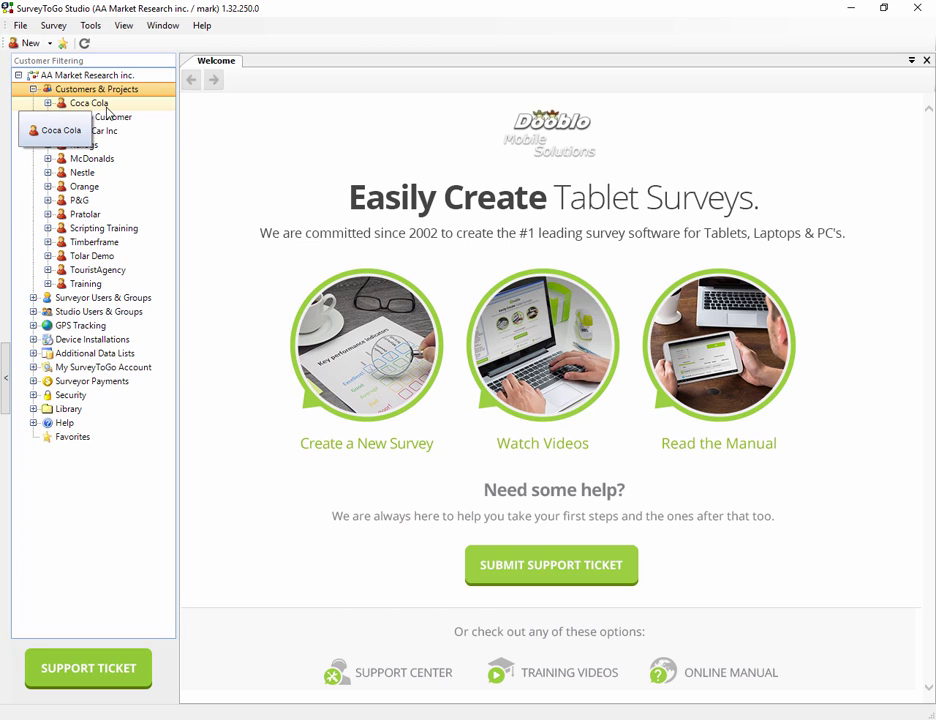
{"action": "left_click", "coordinate": [110, 106]}
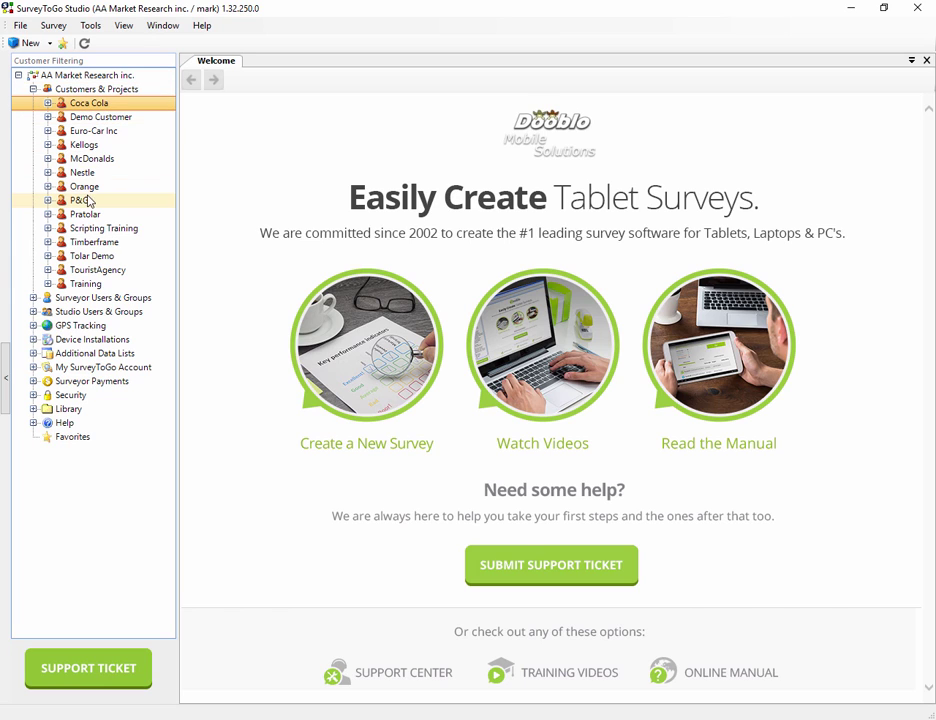
{"action": "left_click", "coordinate": [102, 159]}
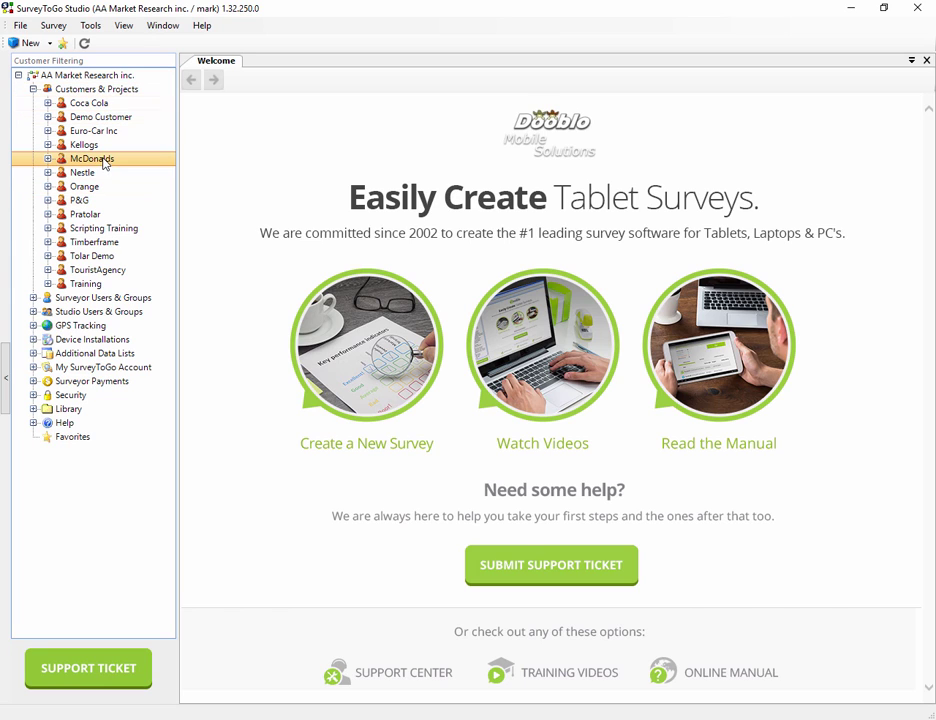
Expand the McDonalds customer's projects down to the contents of MCDonalds Store Audit, widening the navigation tree to fit the names
{"action": "left_click", "coordinate": [47, 159]}
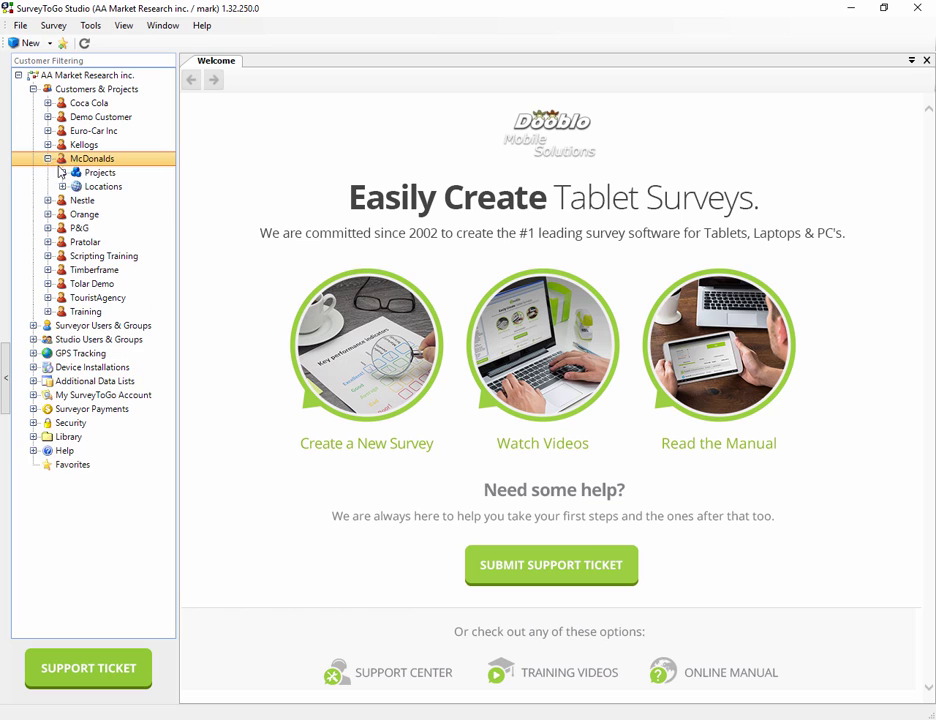
{"action": "left_click", "coordinate": [96, 174]}
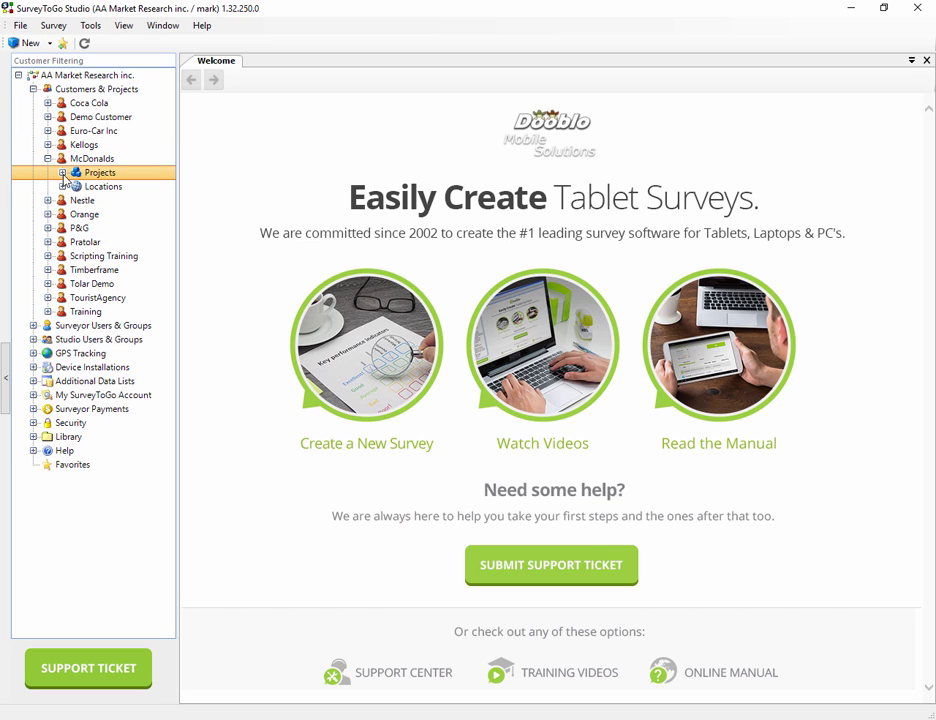
{"action": "left_click", "coordinate": [62, 173]}
{"action": "left_click", "coordinate": [126, 187]}
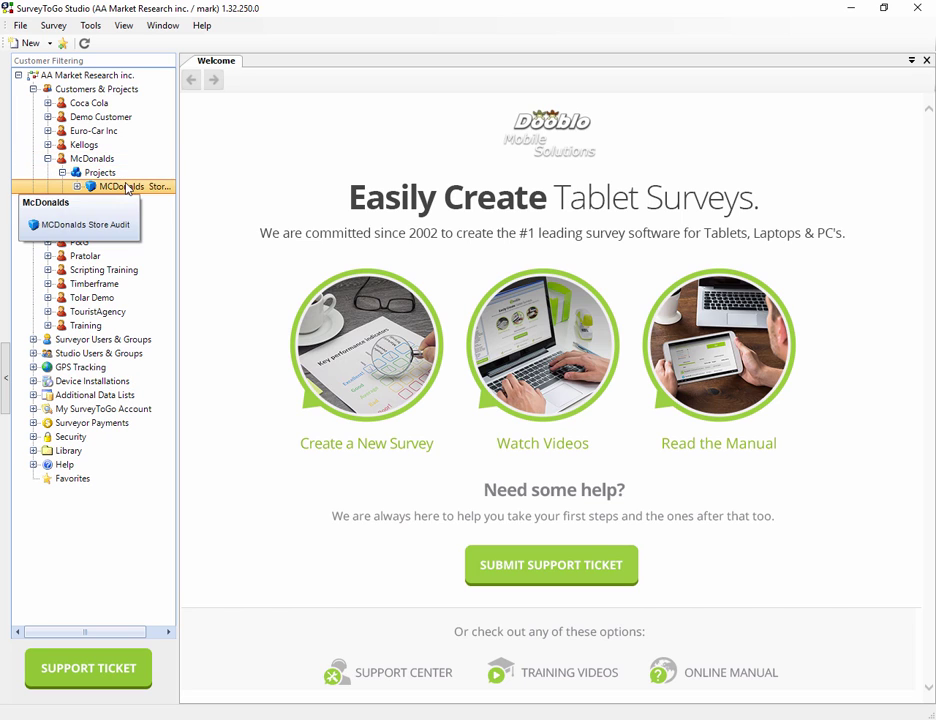
{"action": "left_click_drag", "start_coordinate": [182, 202], "coordinate": [246, 196]}
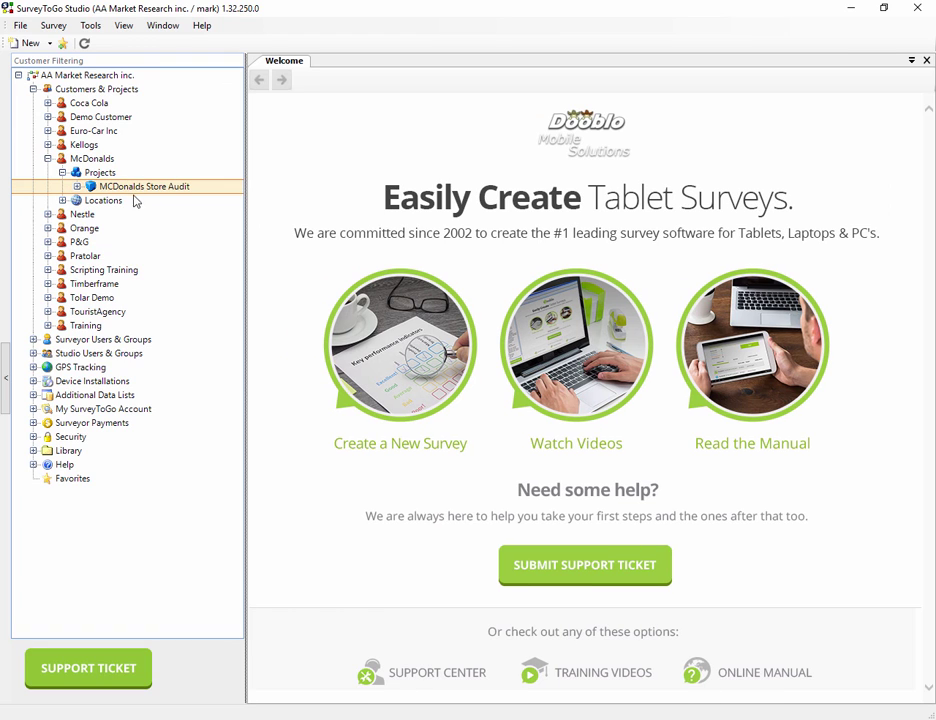
{"action": "left_click", "coordinate": [78, 187]}
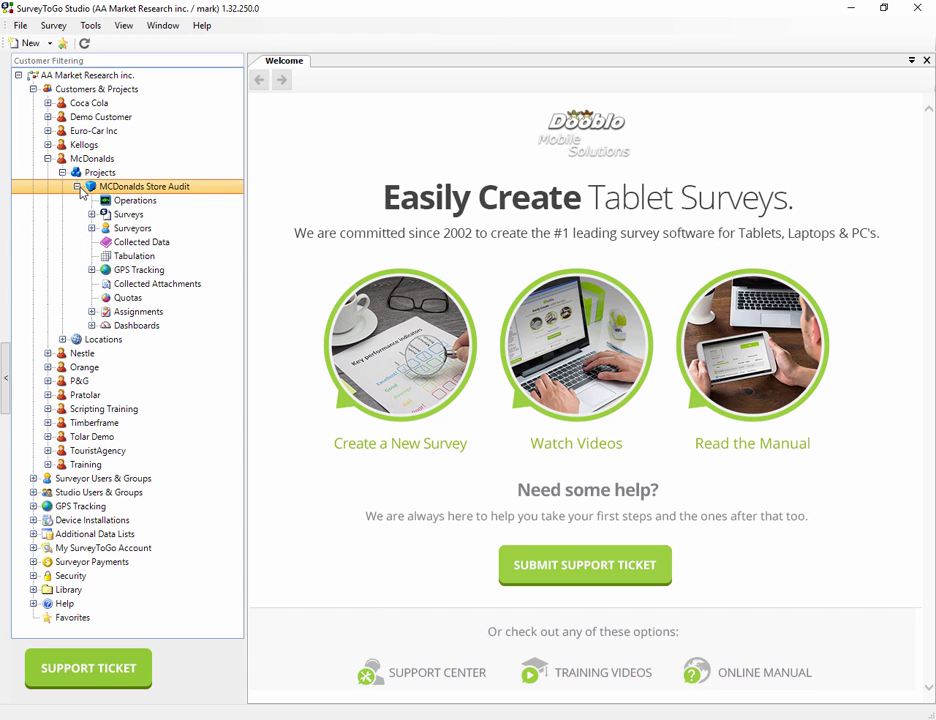
Expand the Surveys node of the MCDonalds Store Audit project and go through its Draft, Active and Closed folders
{"action": "left_click", "coordinate": [138, 215]}
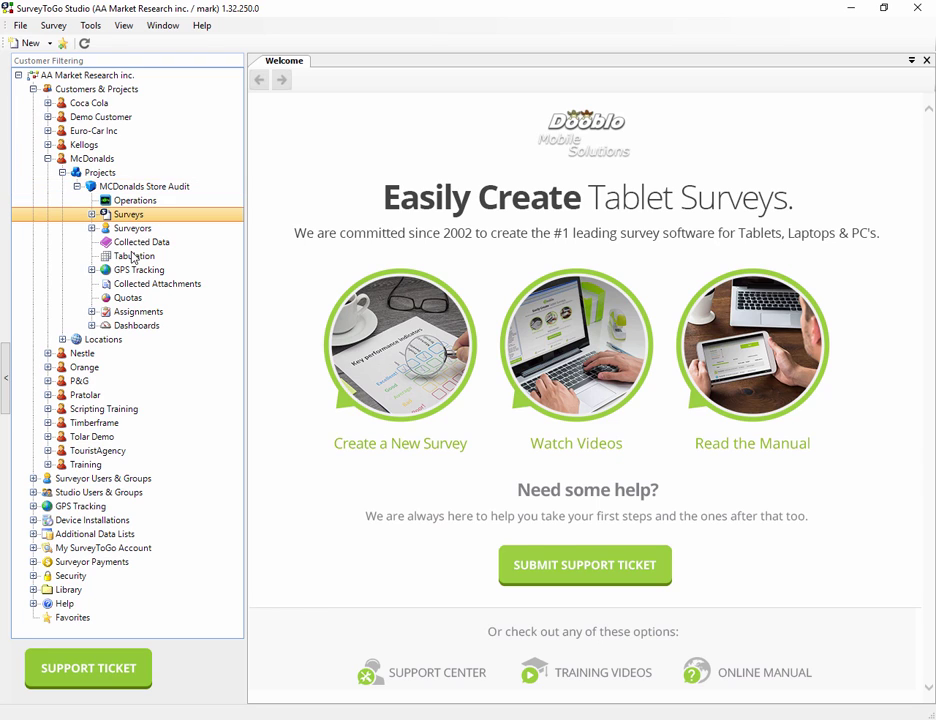
{"action": "left_click", "coordinate": [92, 214]}
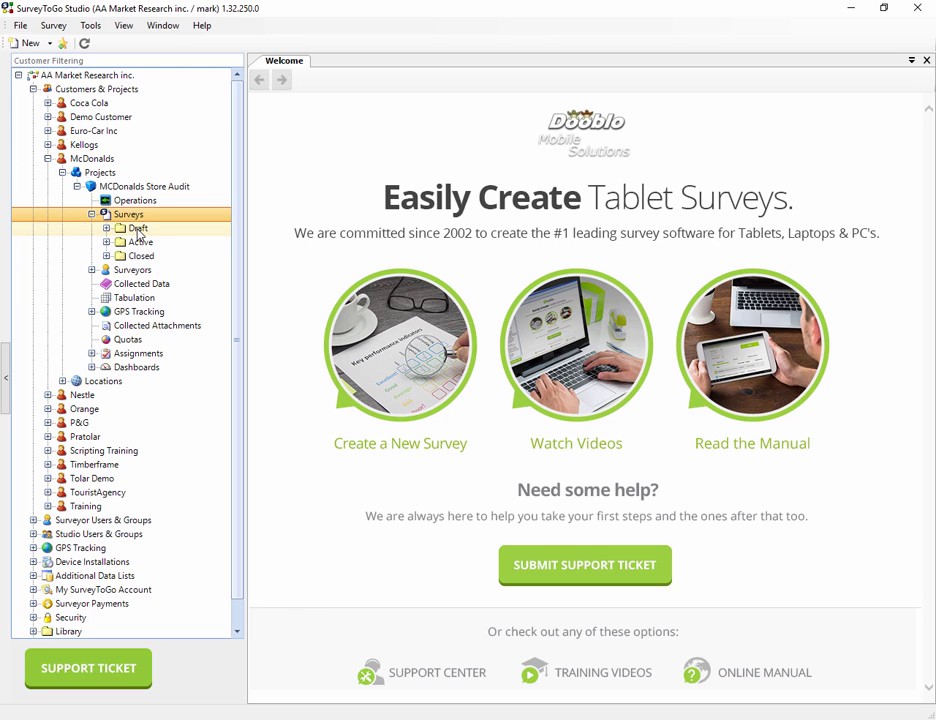
{"action": "left_click", "coordinate": [139, 230]}
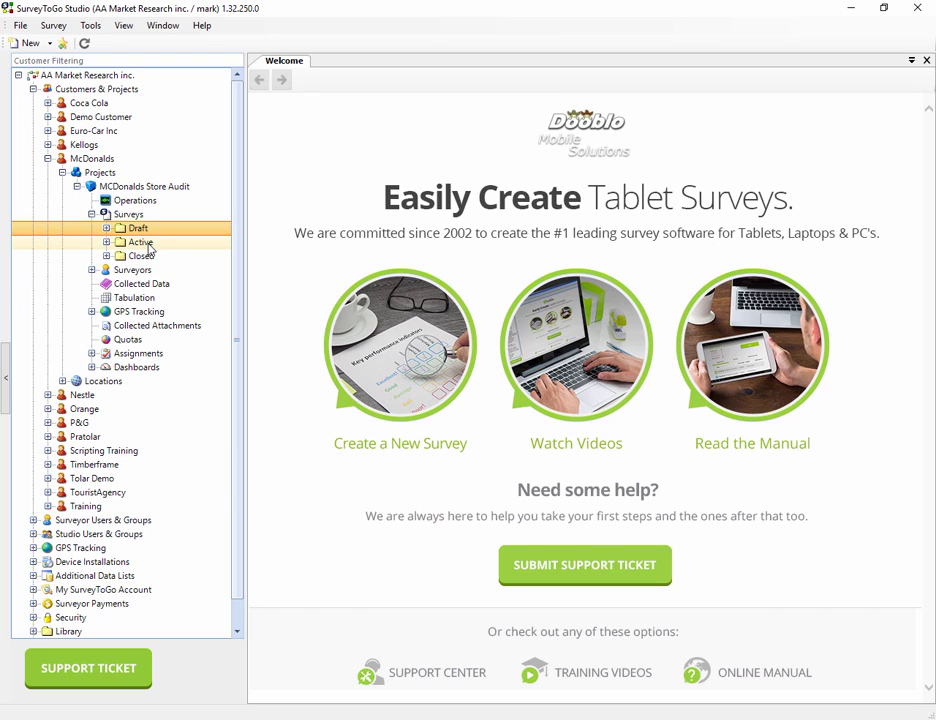
{"action": "left_click", "coordinate": [141, 243]}
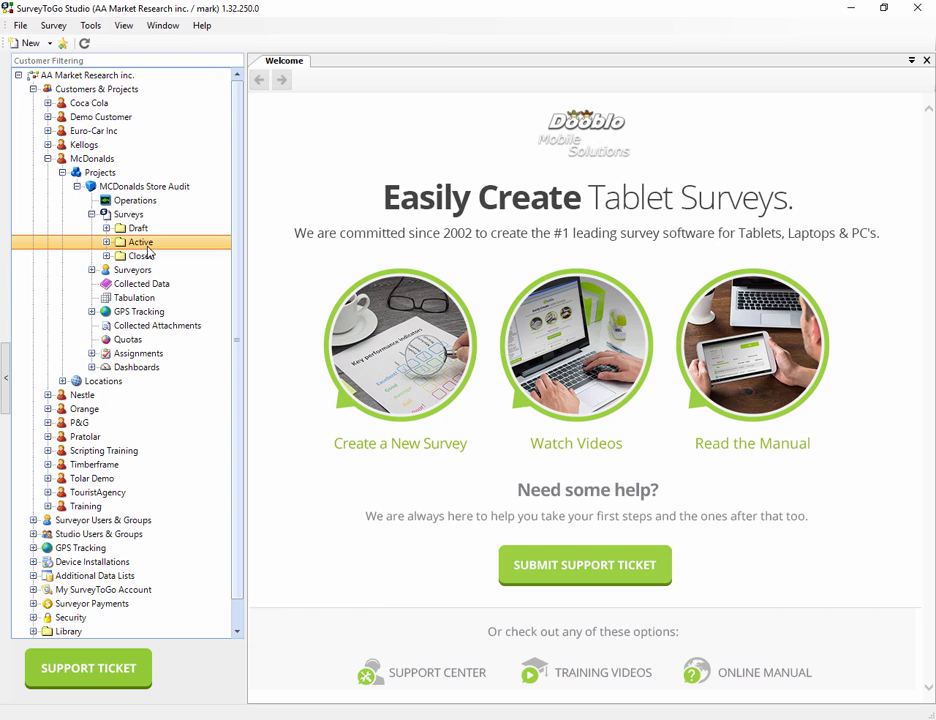
{"action": "left_click", "coordinate": [145, 258]}
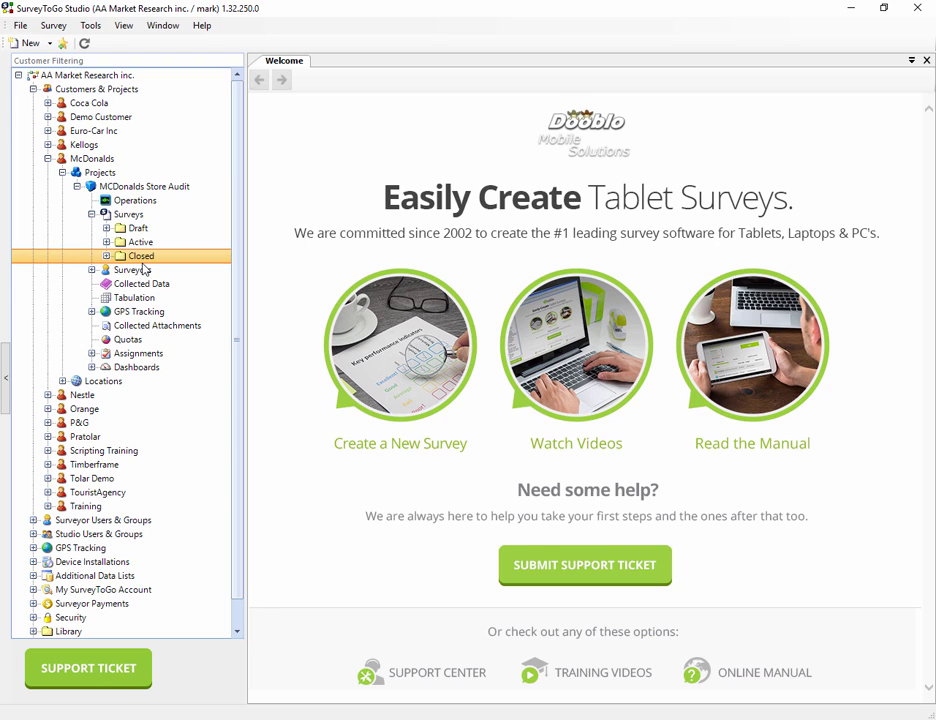
Expand the Draft, Active and Closed survey folders and check which surveys each one holds
{"action": "left_click", "coordinate": [112, 230]}
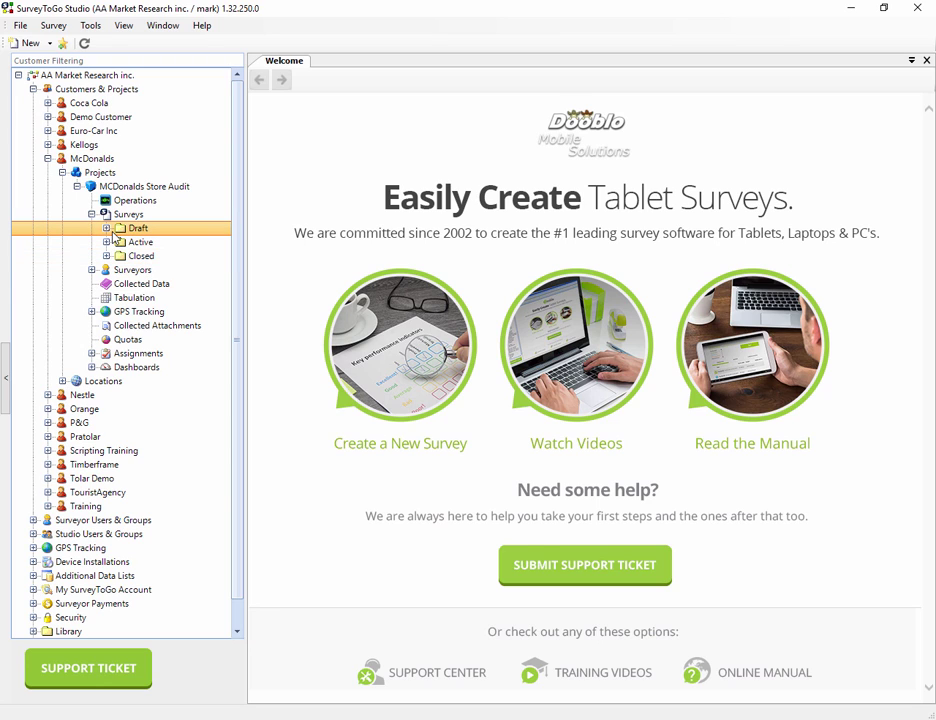
{"action": "left_click", "coordinate": [133, 246]}
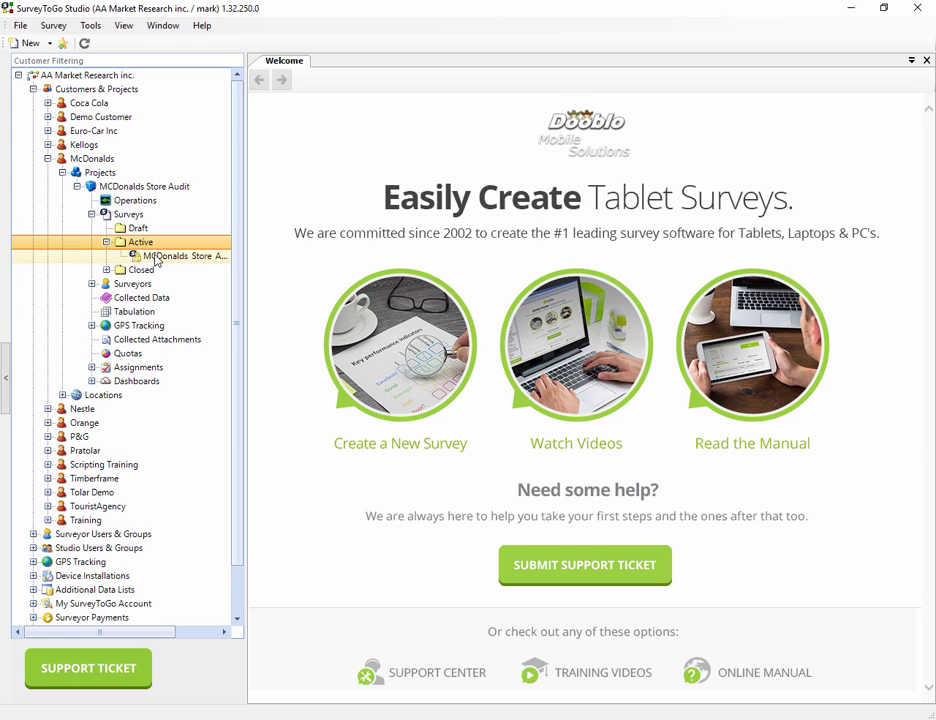
{"action": "left_click", "coordinate": [155, 257]}
{"action": "left_click", "coordinate": [165, 258]}
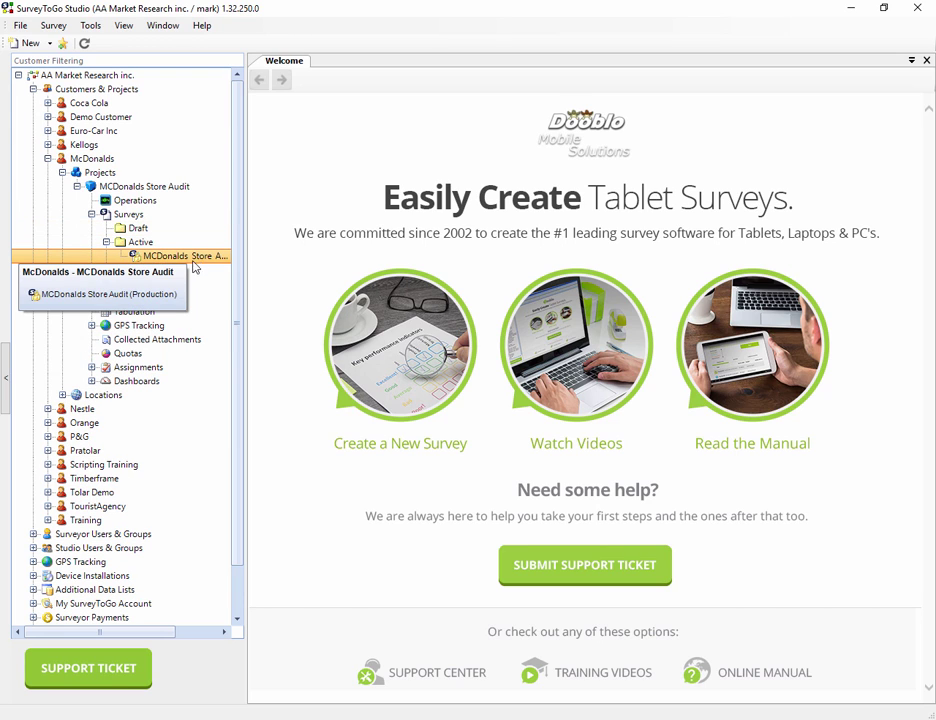
{"action": "left_click", "coordinate": [128, 270]}
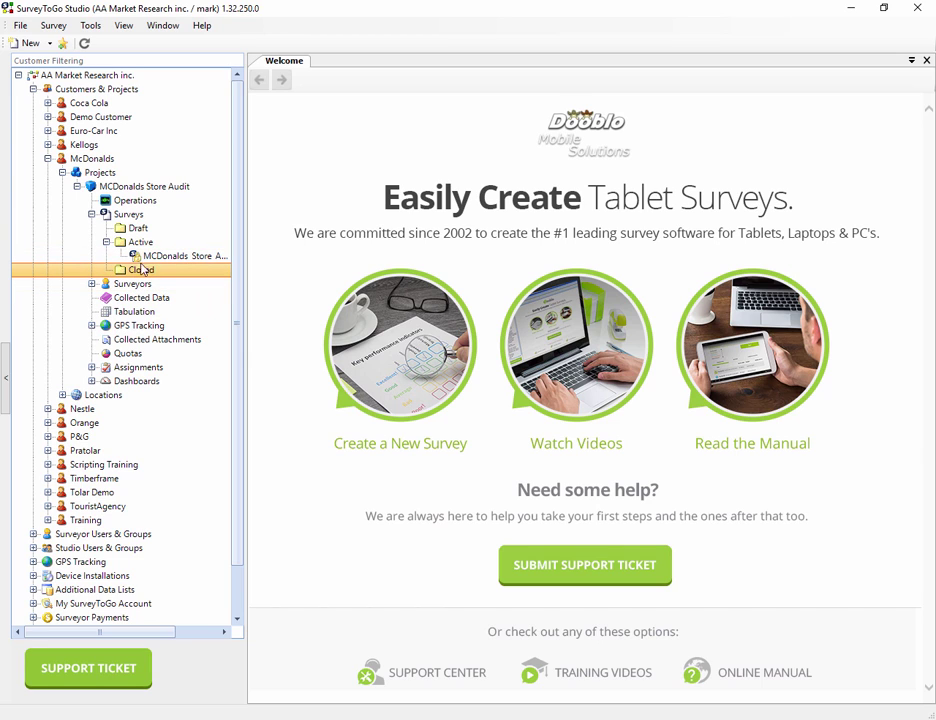
Open the active MCDonalds Store Audit survey in the designer, then bring back the navigation tree and narrow it slightly
{"action": "left_click", "coordinate": [156, 258]}
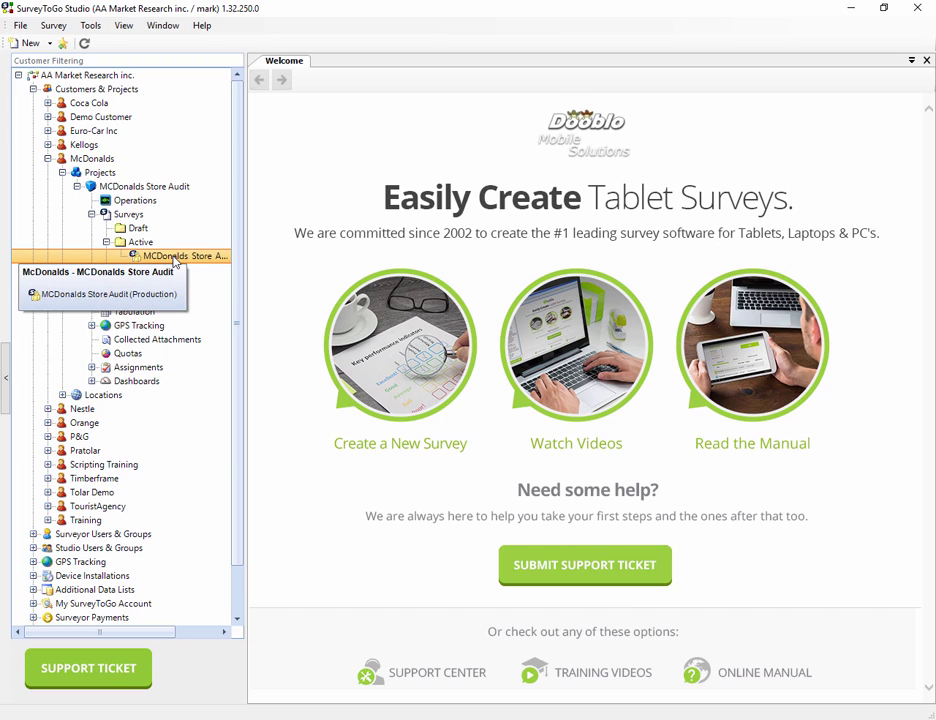
{"action": "double_click", "coordinate": [174, 256]}
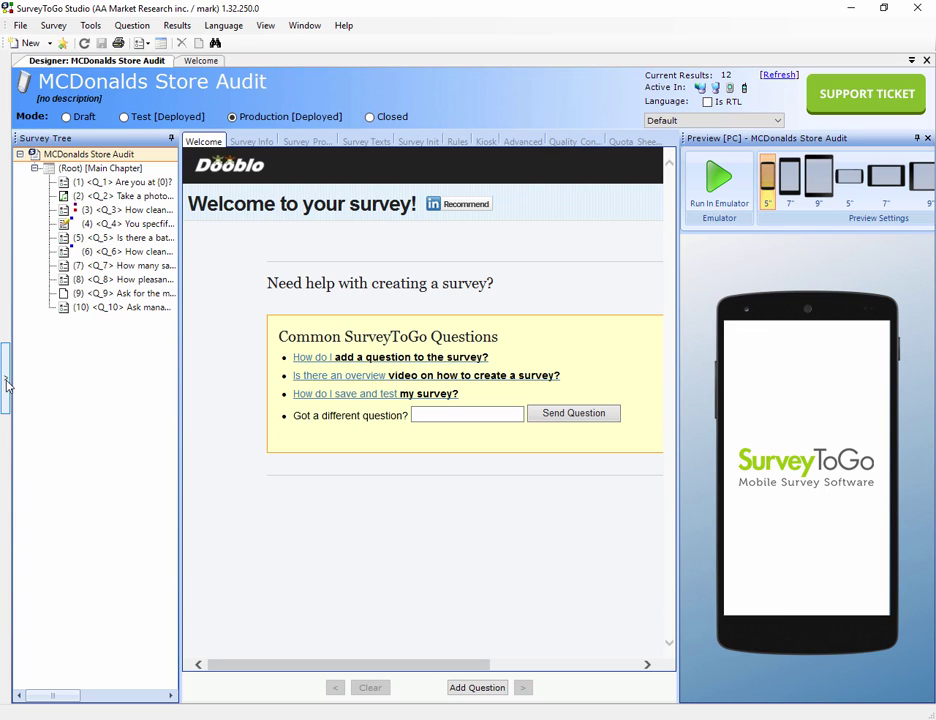
{"action": "left_click", "coordinate": [7, 385]}
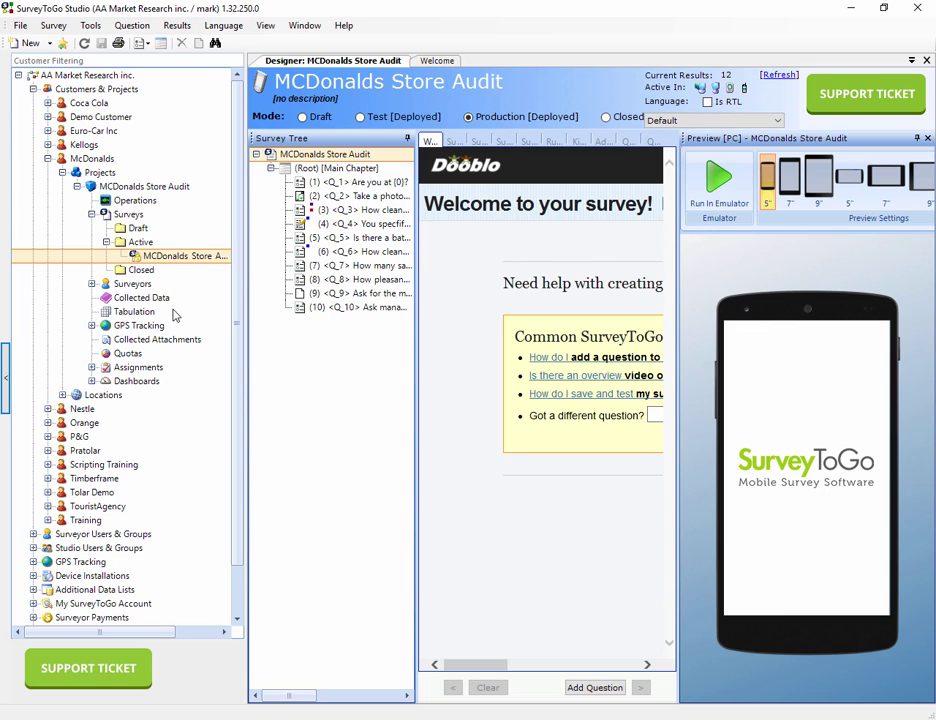
{"action": "left_click_drag", "start_coordinate": [240, 324], "coordinate": [211, 335]}
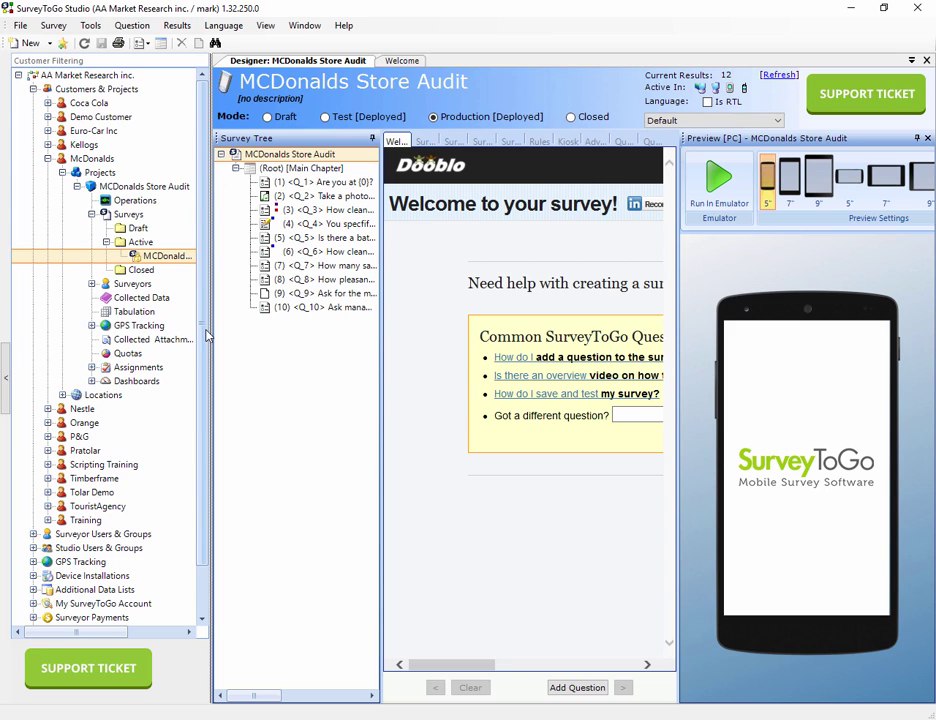
Hide the navigation tree and bring it back, then close the MCDonalds Store Audit survey designer
{"action": "left_click_drag", "start_coordinate": [207, 335], "coordinate": [7, 376]}
{"action": "left_click", "coordinate": [7, 376]}
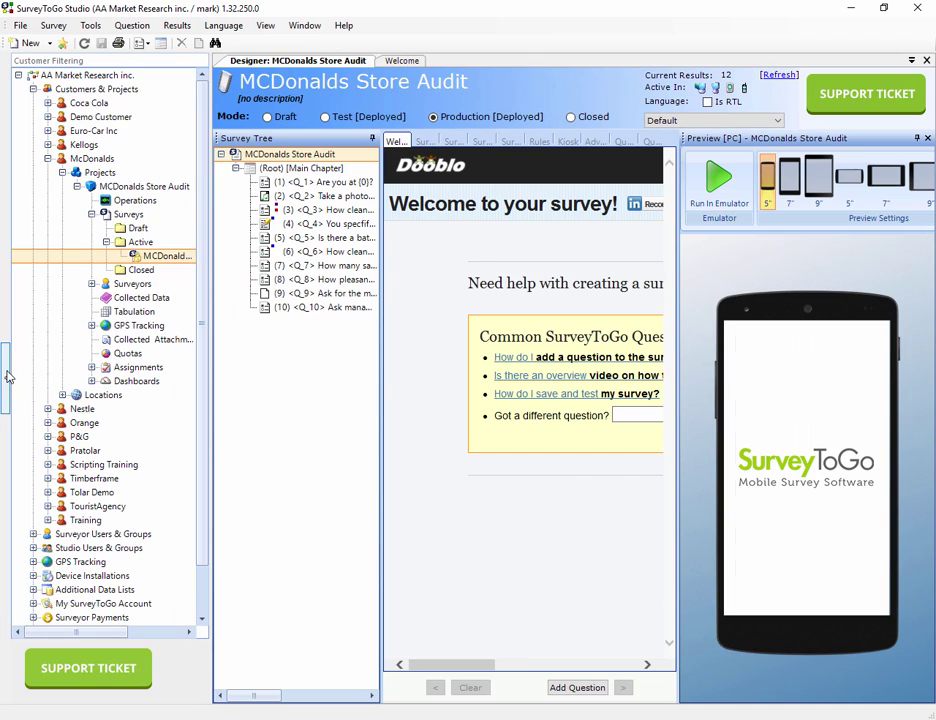
{"action": "left_click", "coordinate": [7, 376]}
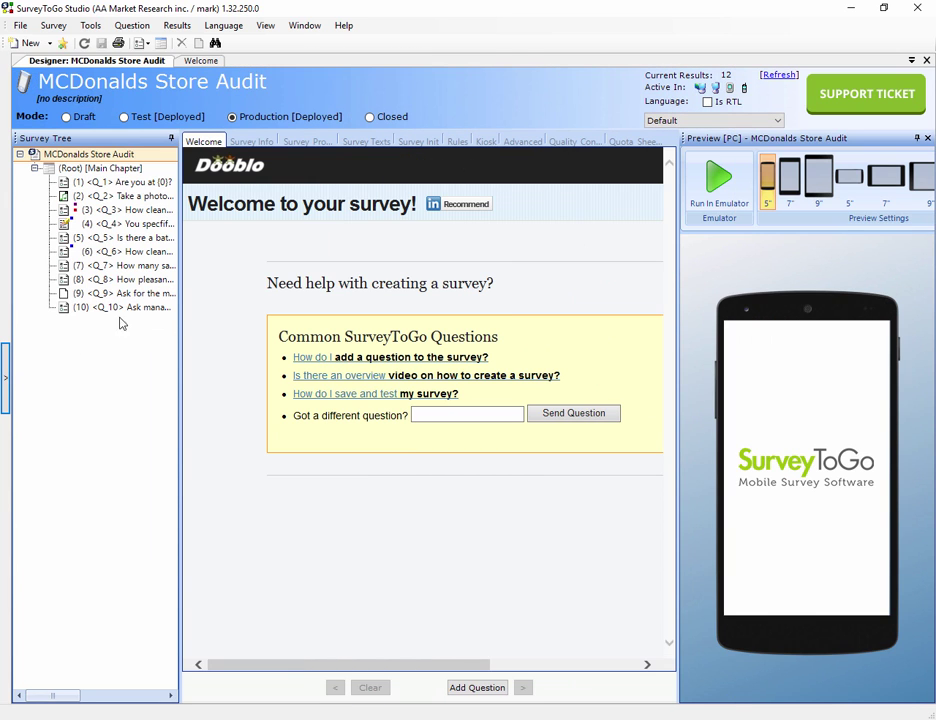
{"action": "left_click", "coordinate": [7, 385]}
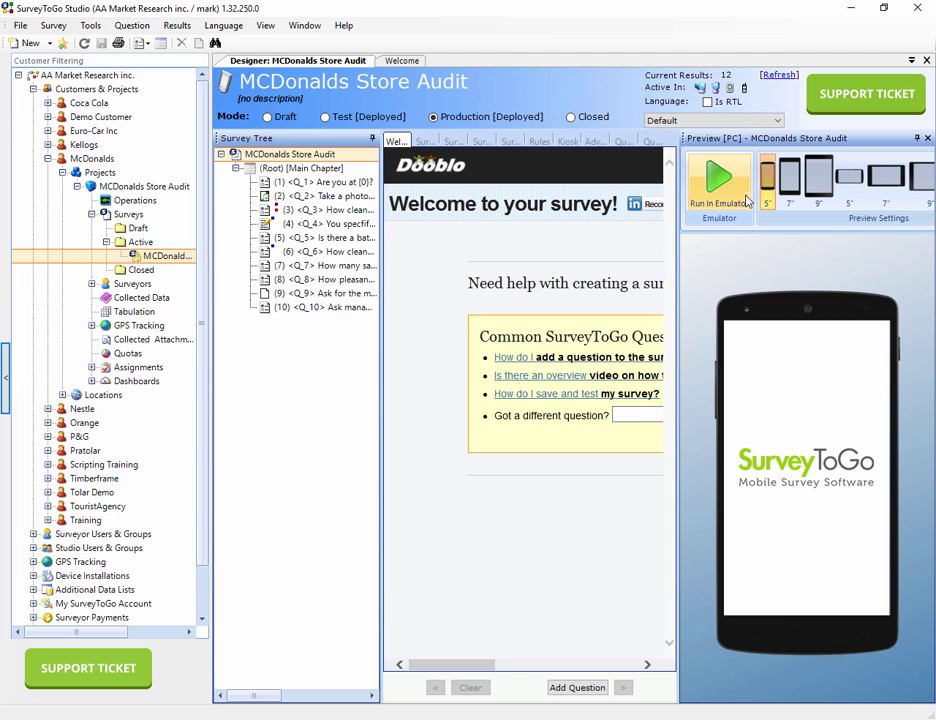
{"action": "left_click", "coordinate": [927, 62]}
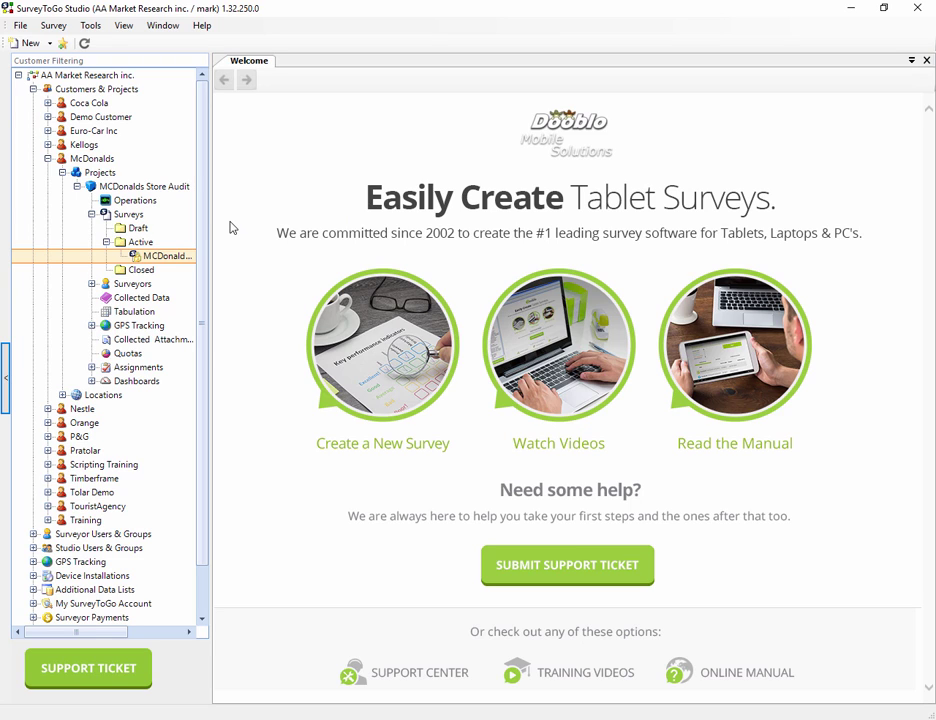
Create a new customer named Scripting Training Course
{"action": "left_click", "coordinate": [49, 43]}
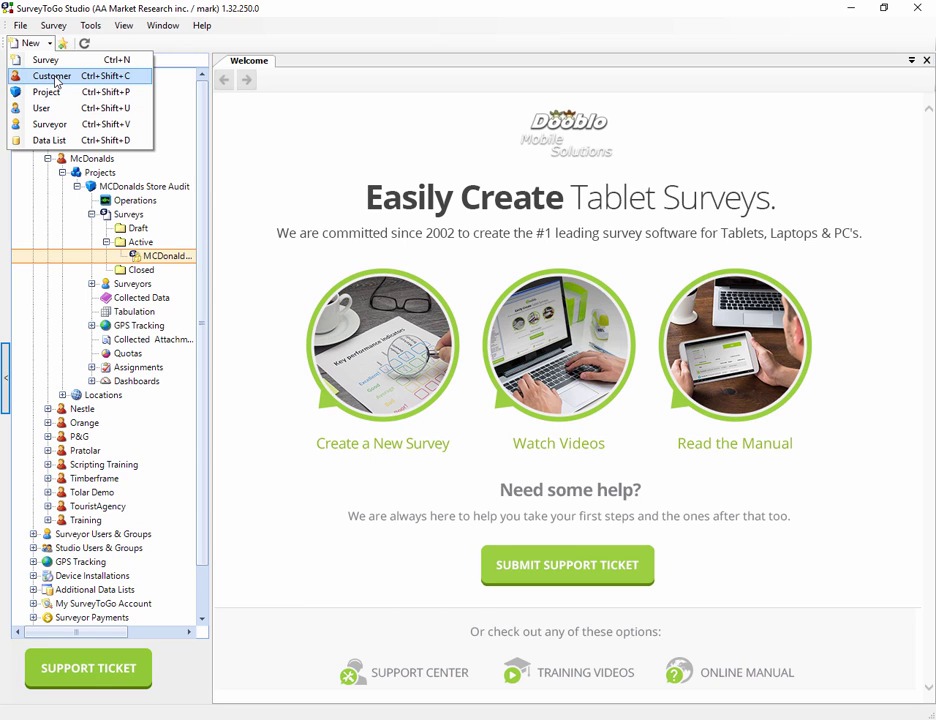
{"action": "left_click", "coordinate": [52, 77]}
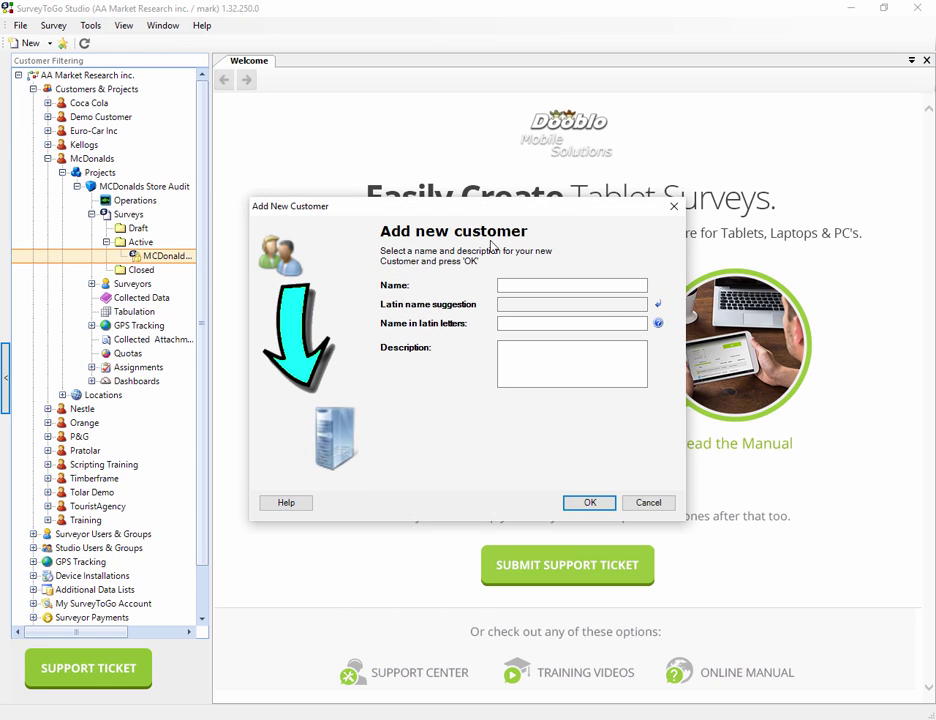
{"action": "left_click", "coordinate": [528, 286]}
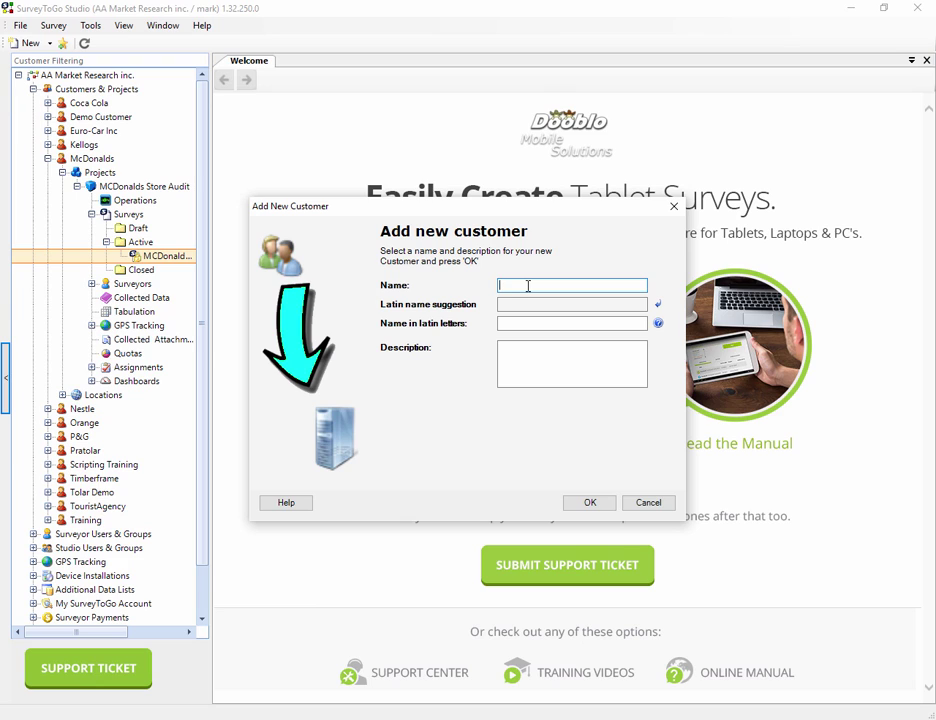
{"action": "type", "text": "Scripting Training "}
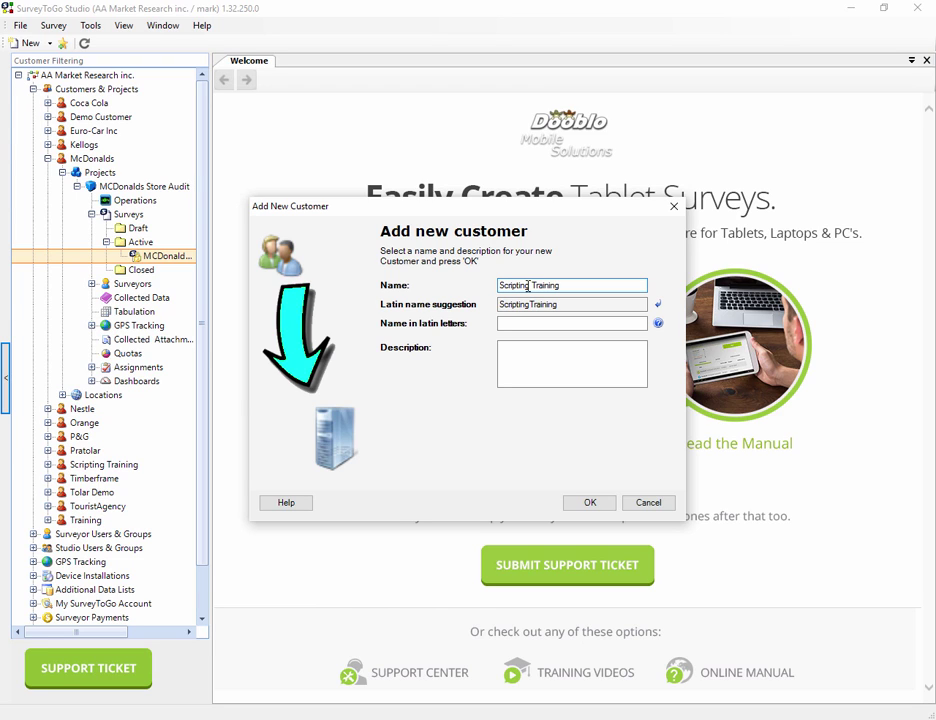
{"action": "type", "text": "Course"}
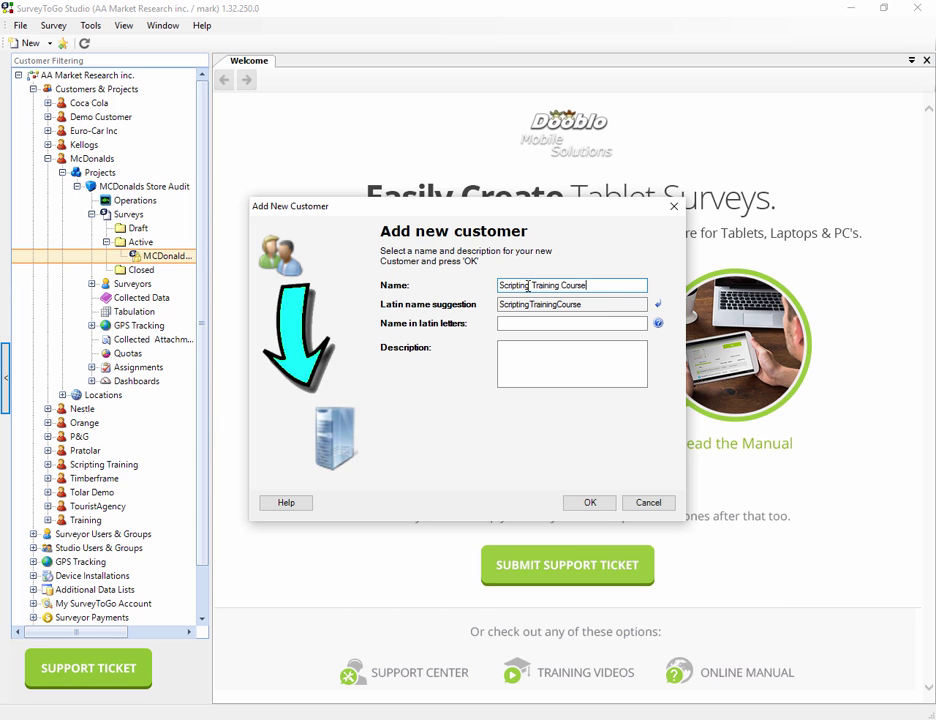
{"action": "left_click", "coordinate": [590, 503]}
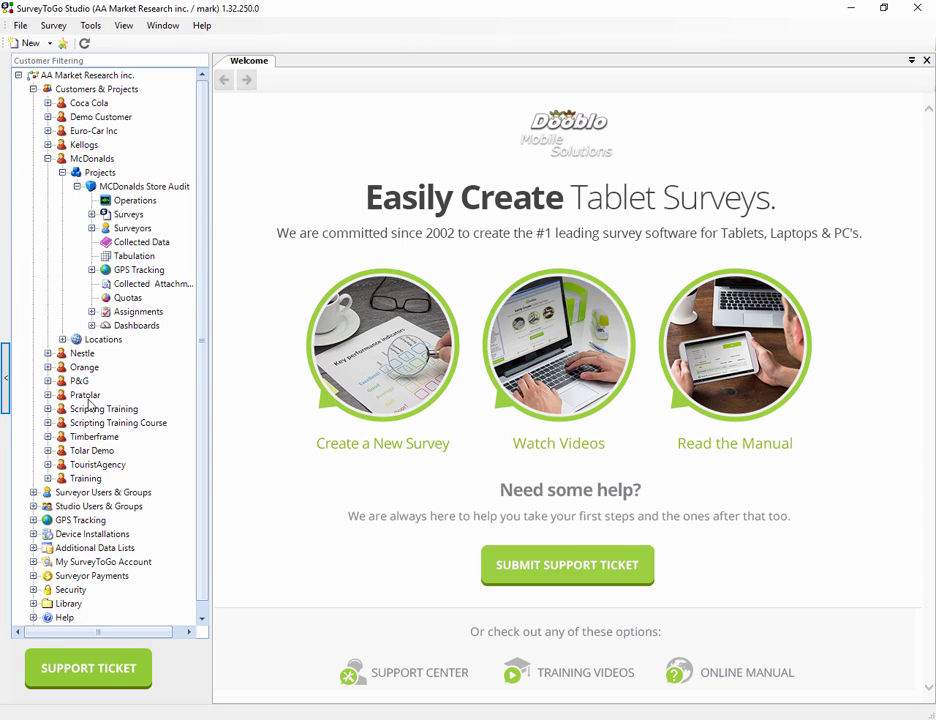
Start a new project under the Scripting Training Course customer's Projects node and name it Module 1
{"action": "left_click", "coordinate": [96, 425]}
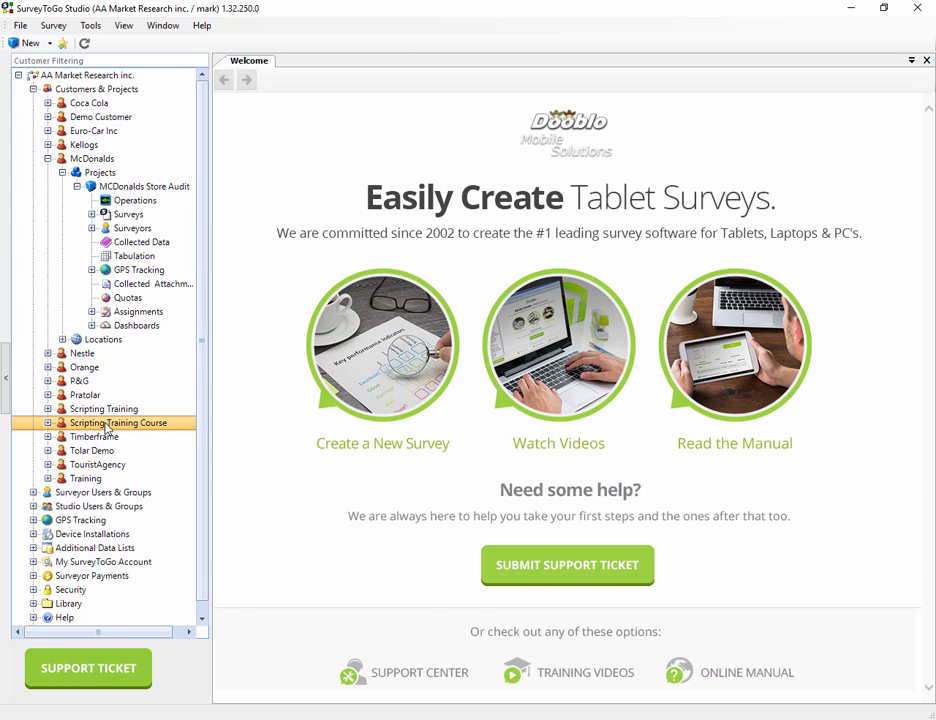
{"action": "left_click", "coordinate": [48, 423]}
{"action": "left_click", "coordinate": [99, 438]}
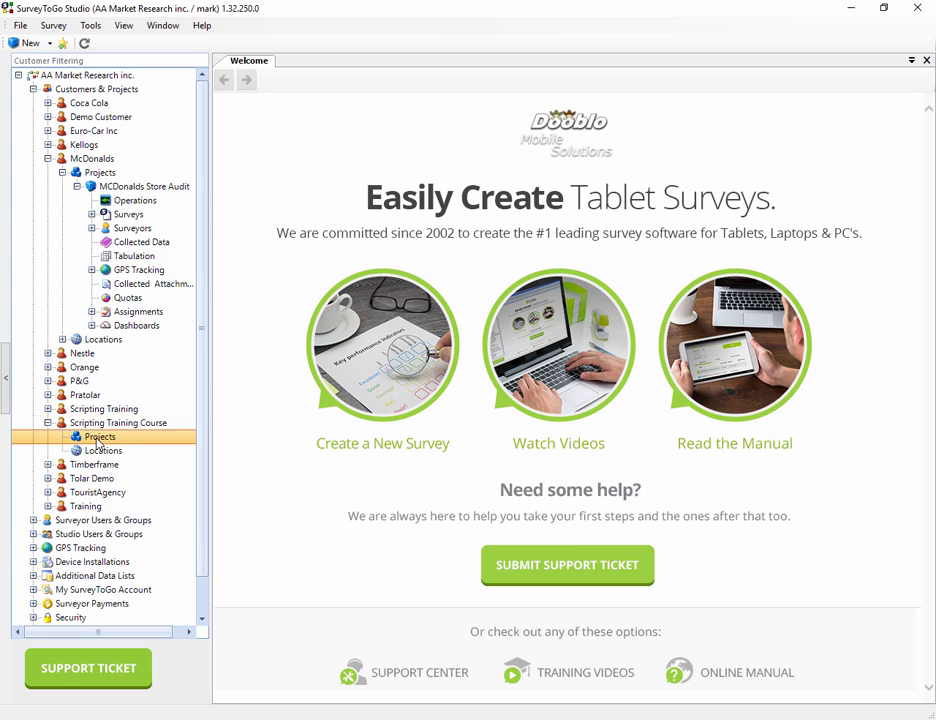
{"action": "right_click", "coordinate": [112, 438]}
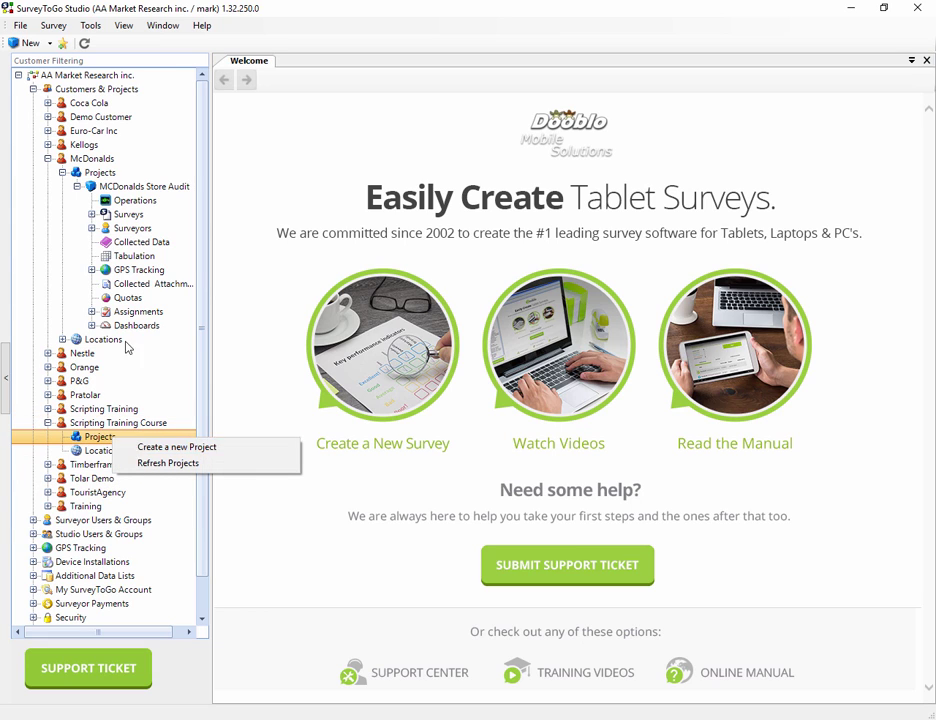
{"action": "left_click", "coordinate": [49, 44]}
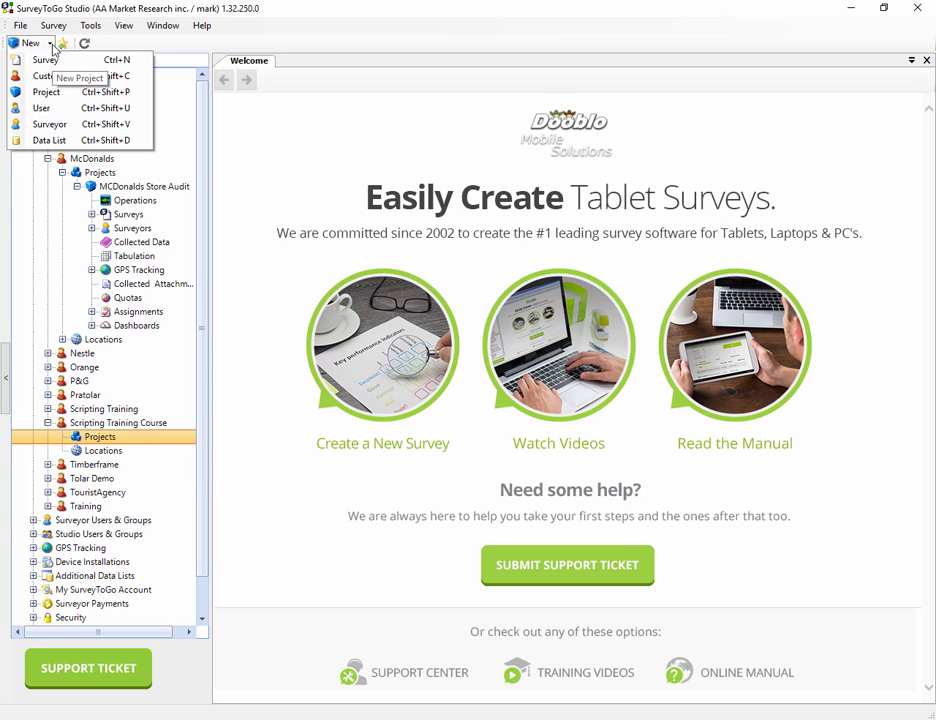
{"action": "left_click", "coordinate": [46, 92]}
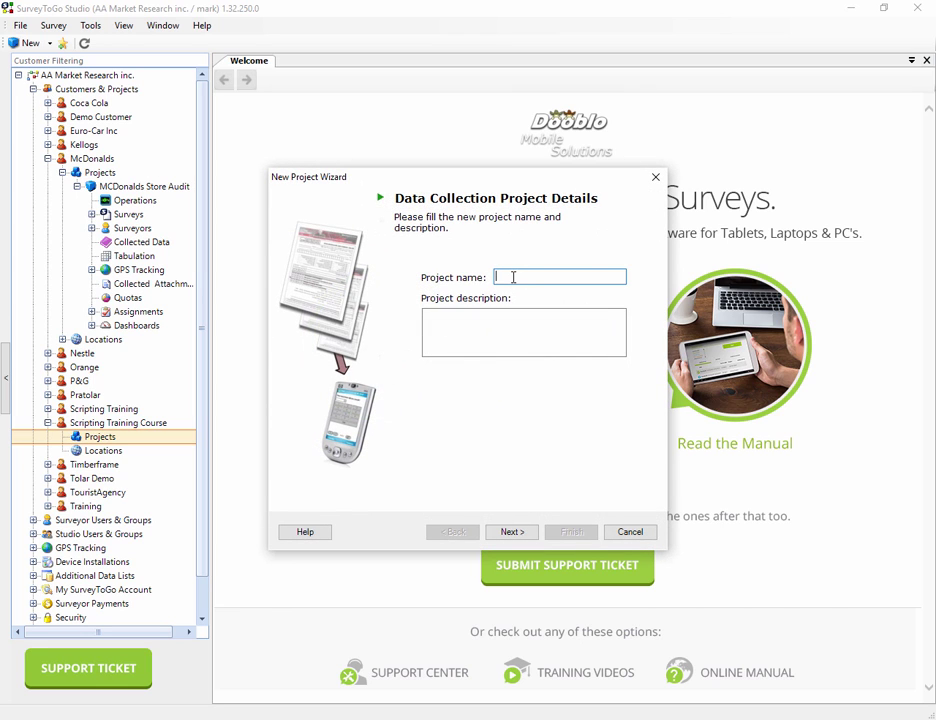
{"action": "type", "text": "Module"}
{"action": "type", "text": "1"}
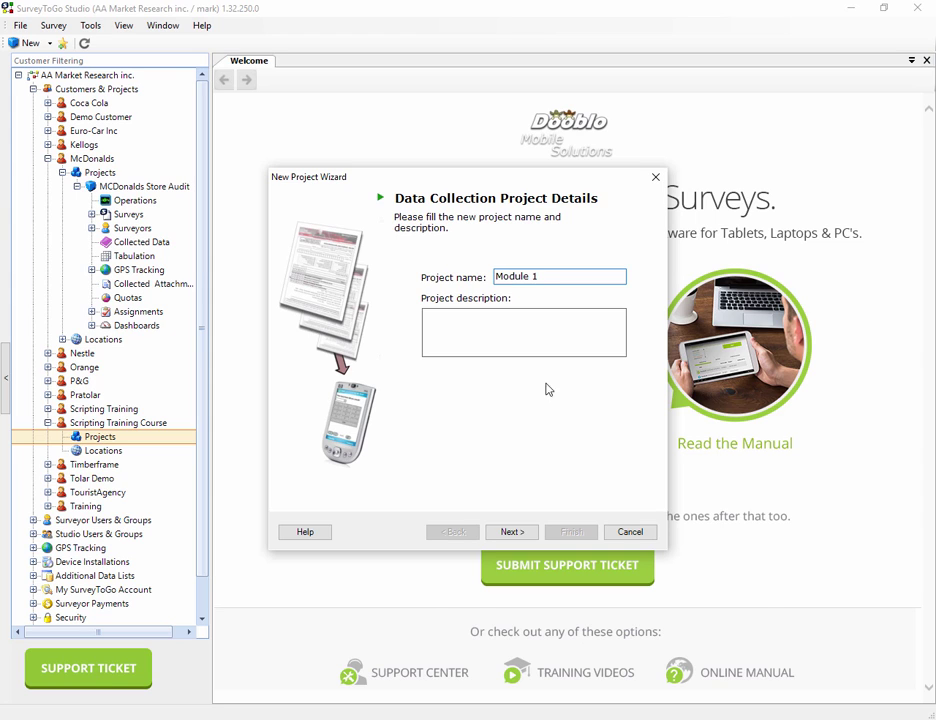
Complete the new project wizard with Scripting Training Course as the customer and survey design set to Not at this time
{"action": "left_click", "coordinate": [516, 533]}
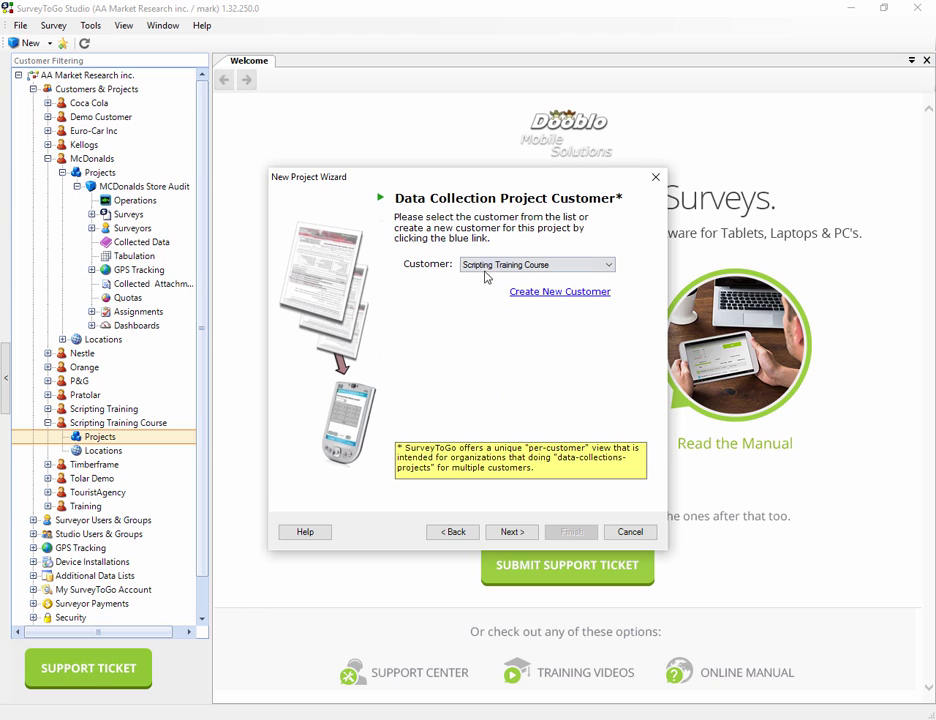
{"action": "left_click", "coordinate": [509, 533]}
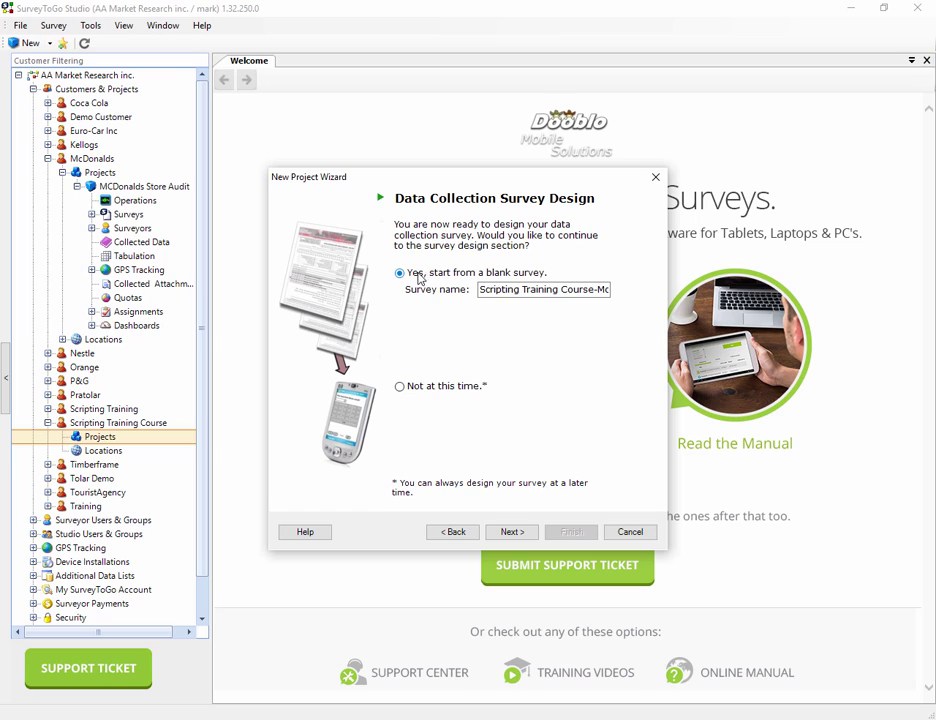
{"action": "left_click", "coordinate": [414, 389]}
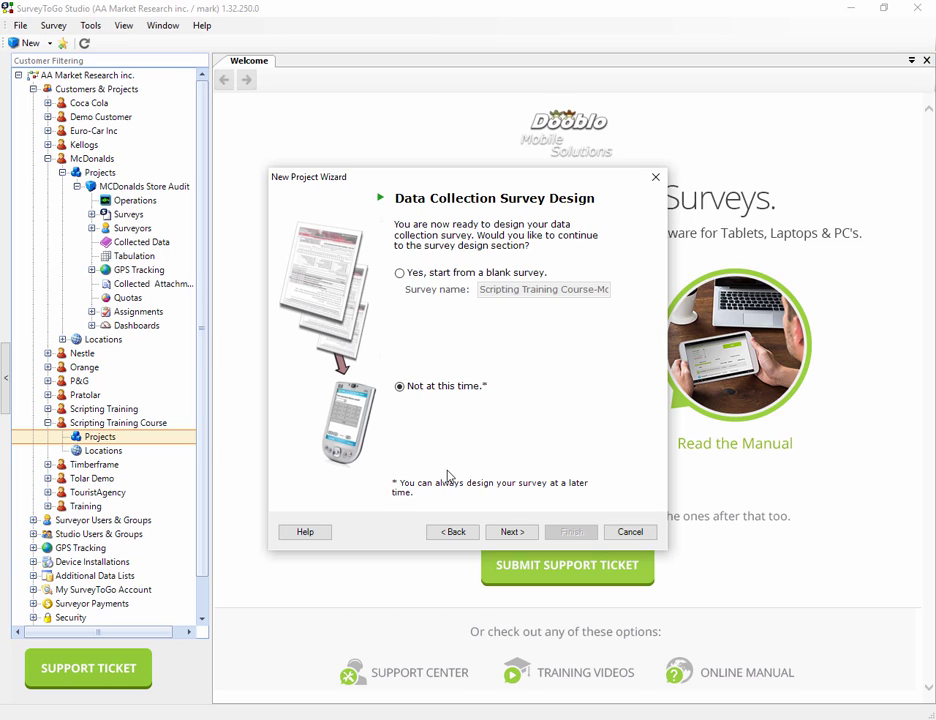
{"action": "left_click", "coordinate": [511, 531]}
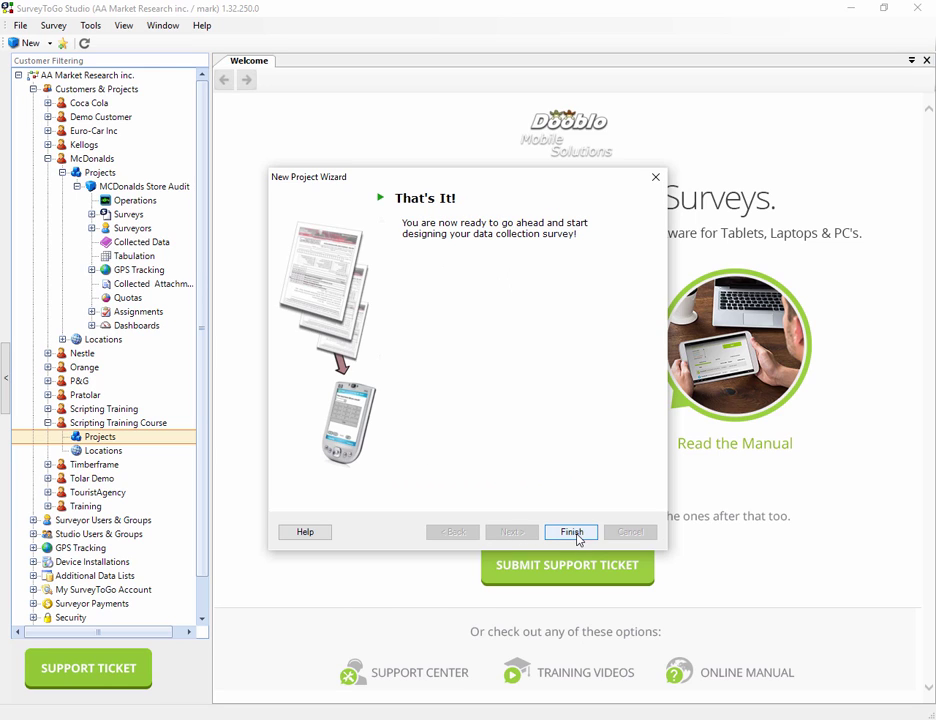
{"action": "left_click", "coordinate": [571, 532]}
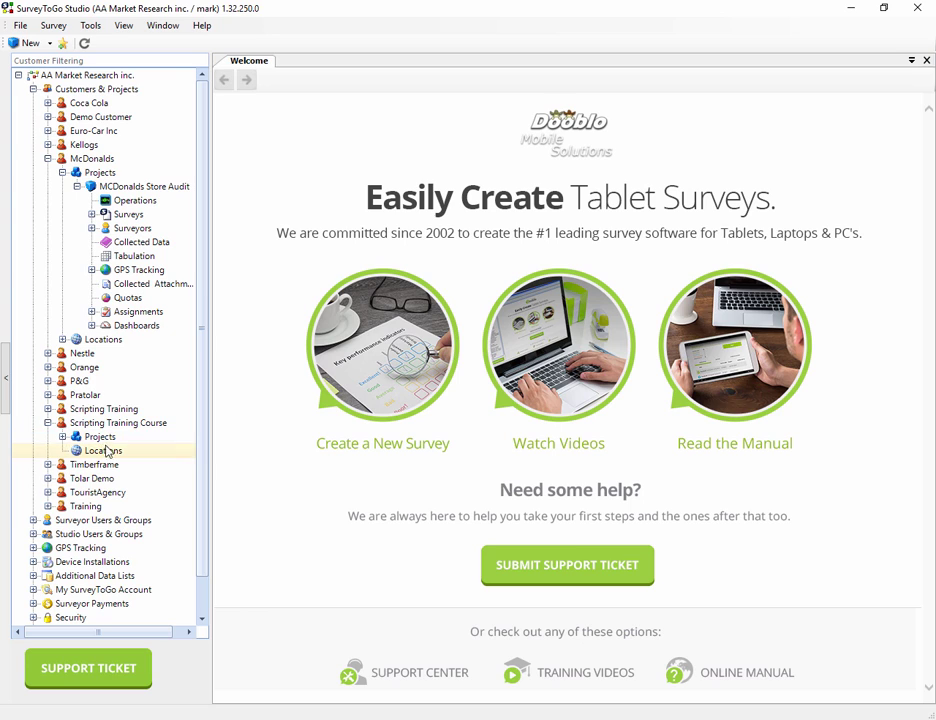
Expand the Scripting Training Course customer's Projects node and the Module 1 project inside it
{"action": "left_click", "coordinate": [62, 437]}
{"action": "left_click", "coordinate": [106, 450]}
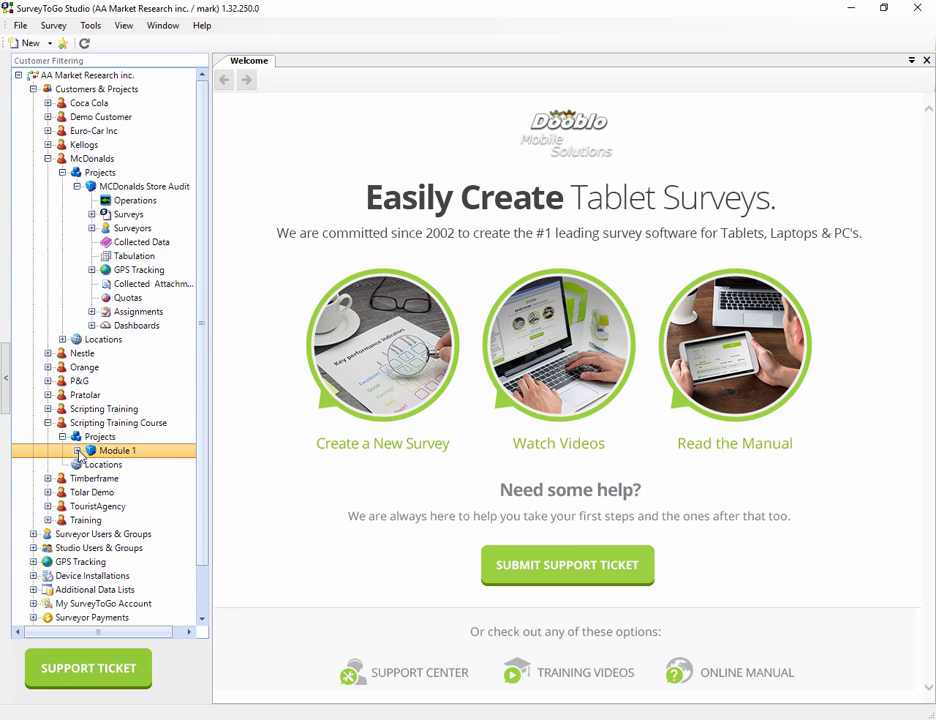
{"action": "double_click", "coordinate": [110, 451]}
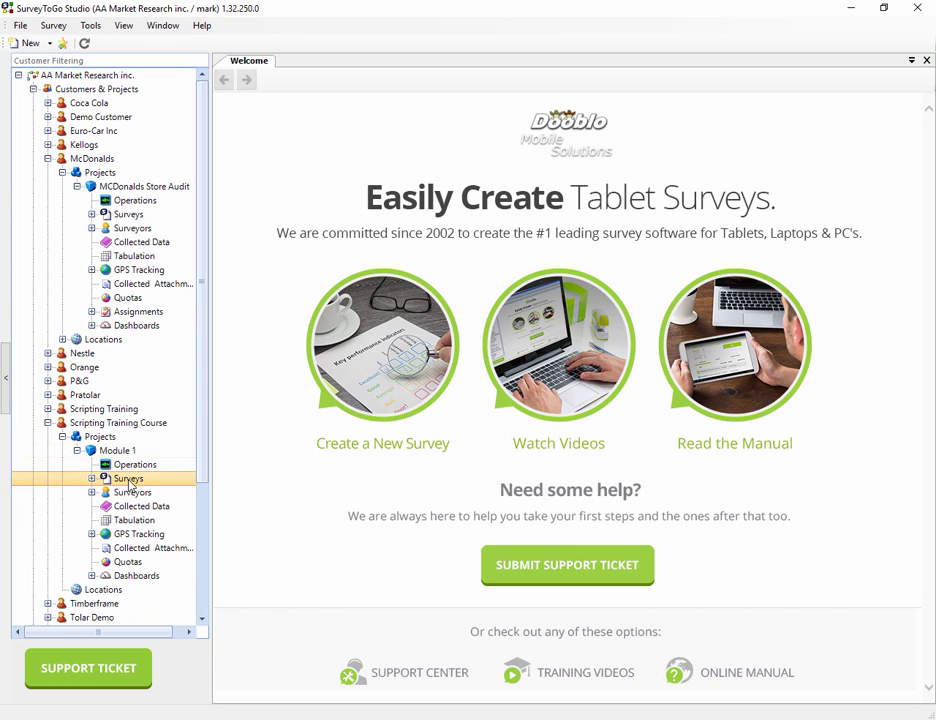
Go through the Module 1 project's nodes, from Operations, Surveys and Surveyors through Collected Data, Tabulation and GPS Tracking to Collected Attachments, Quotas and Dashboards
{"action": "left_click", "coordinate": [137, 507]}
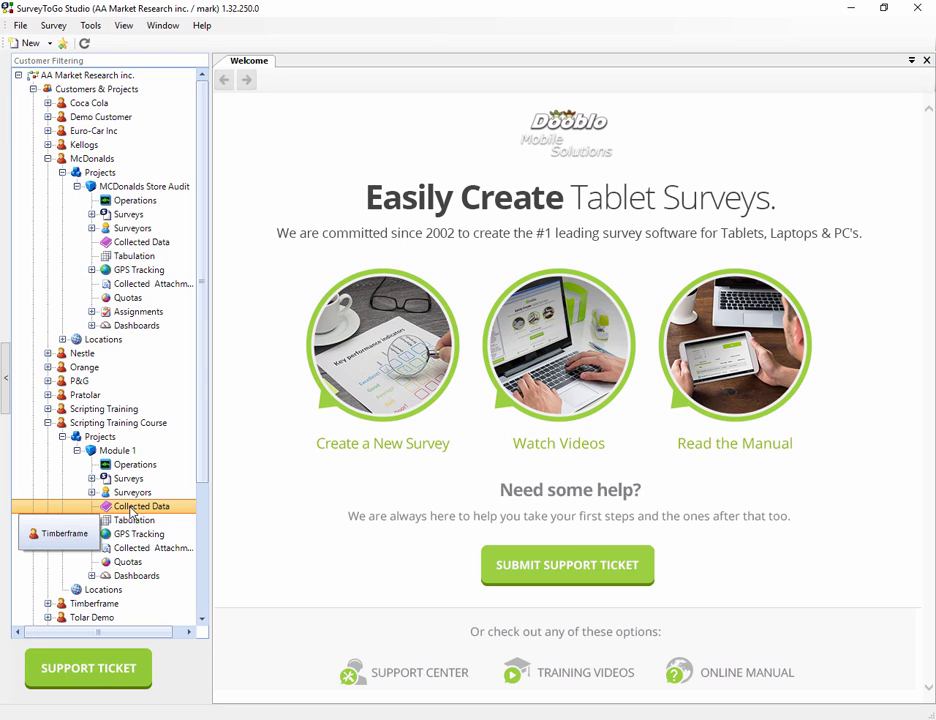
{"action": "left_click", "coordinate": [142, 466]}
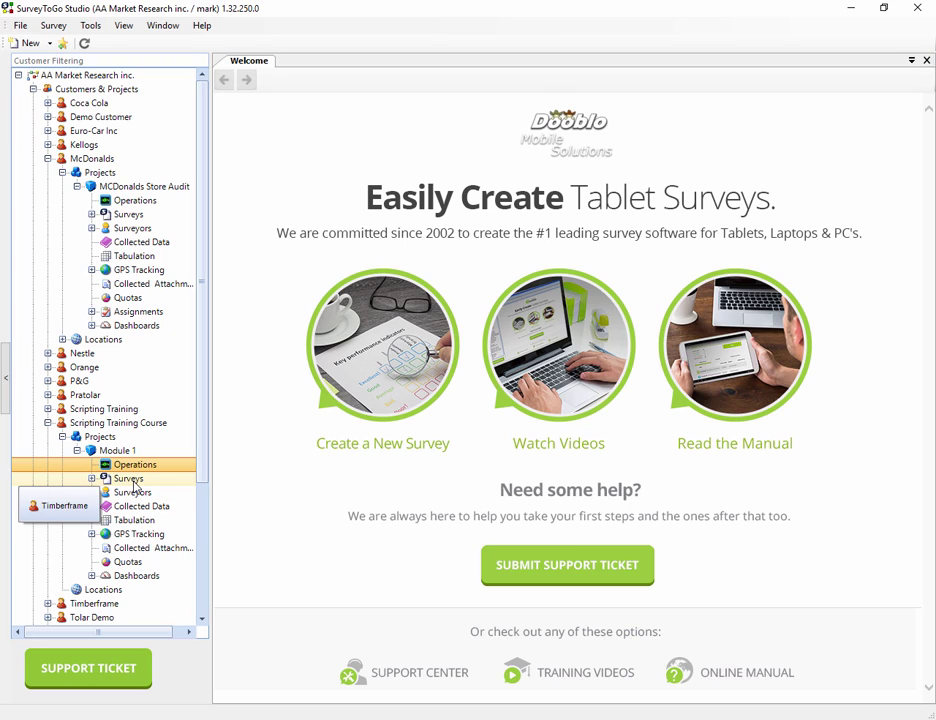
{"action": "left_click", "coordinate": [133, 481]}
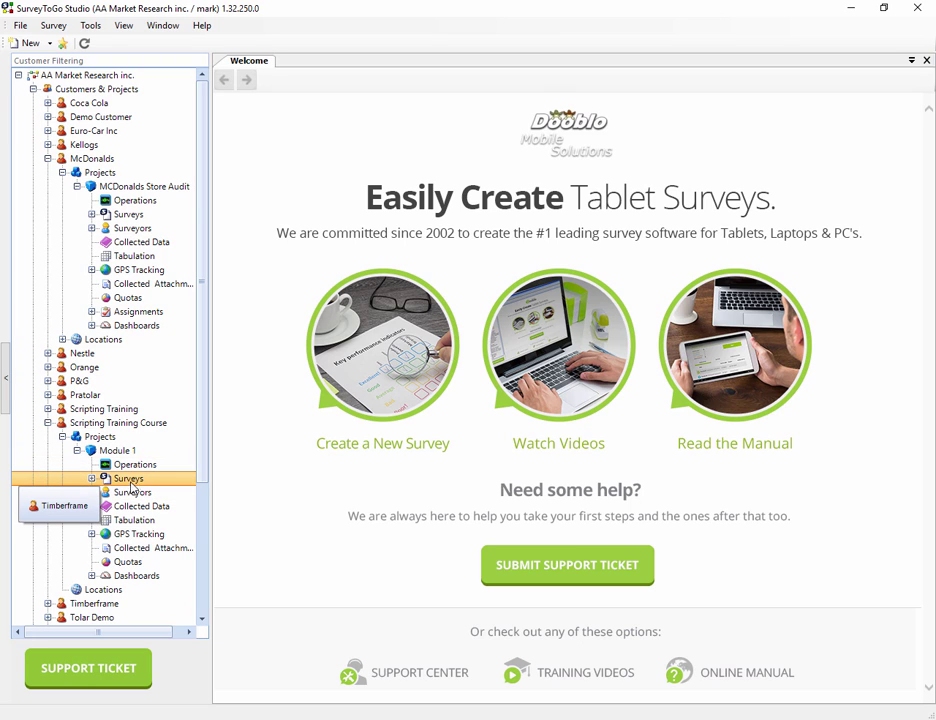
{"action": "left_click", "coordinate": [129, 466]}
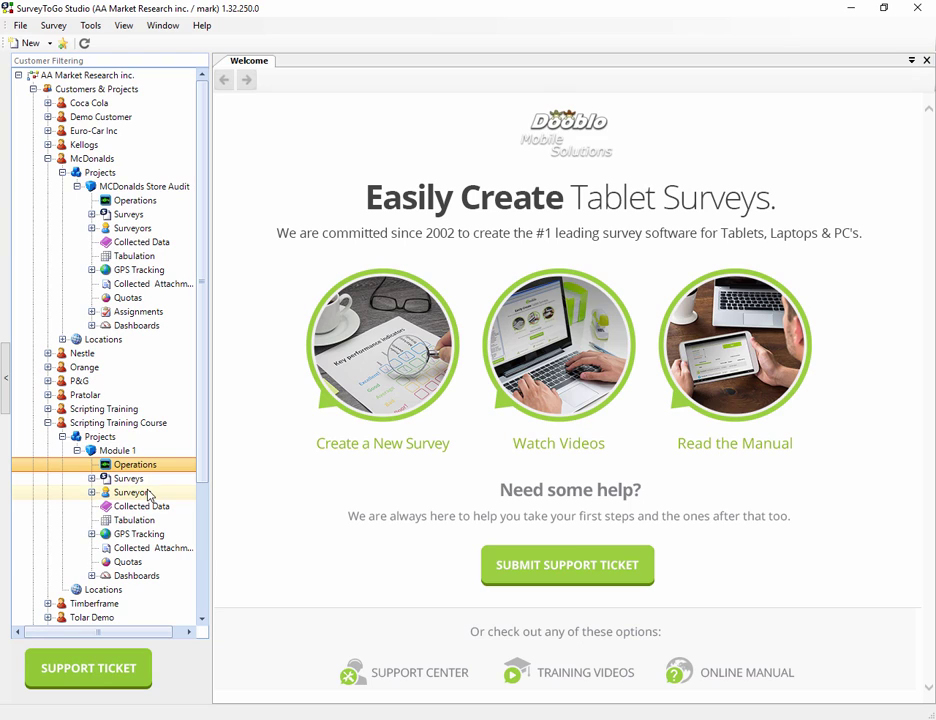
{"action": "left_click", "coordinate": [132, 492]}
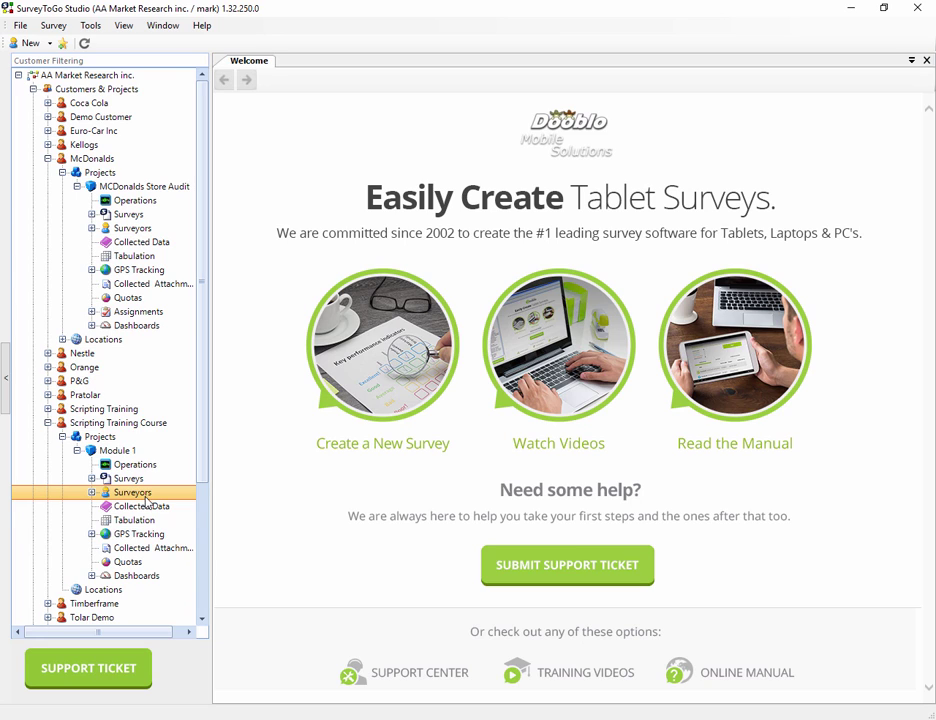
{"action": "left_click", "coordinate": [148, 508]}
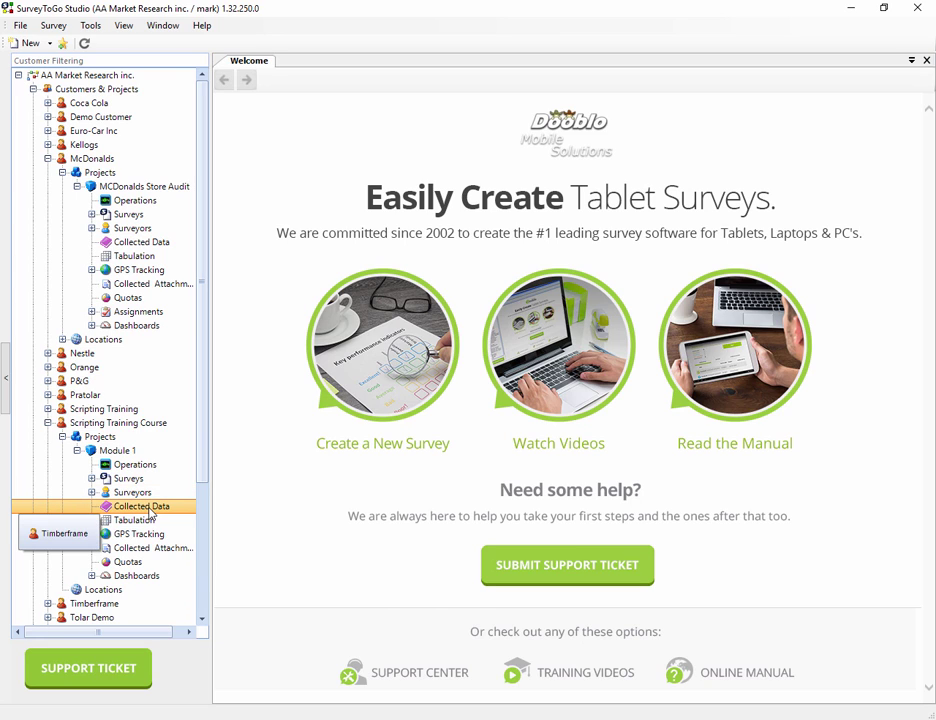
{"action": "left_click", "coordinate": [146, 520]}
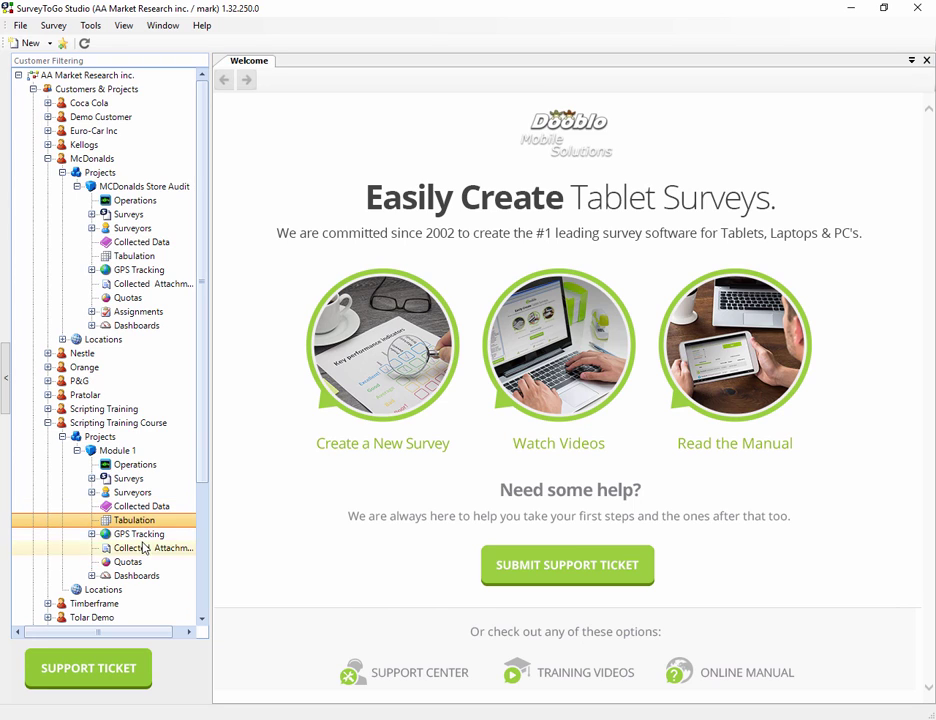
{"action": "left_click", "coordinate": [137, 535]}
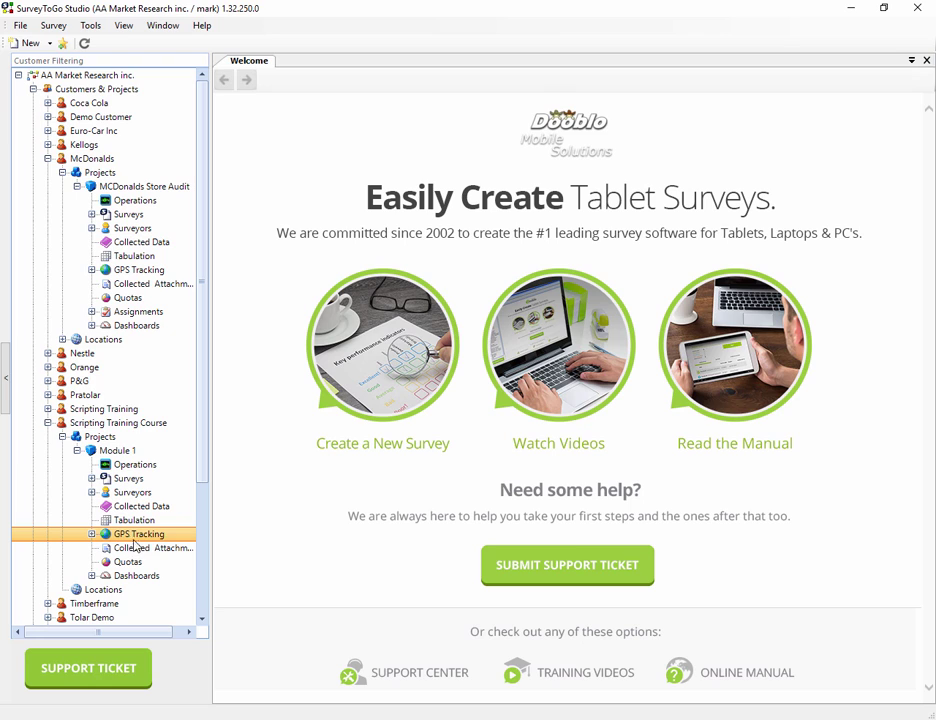
{"action": "left_click", "coordinate": [160, 552]}
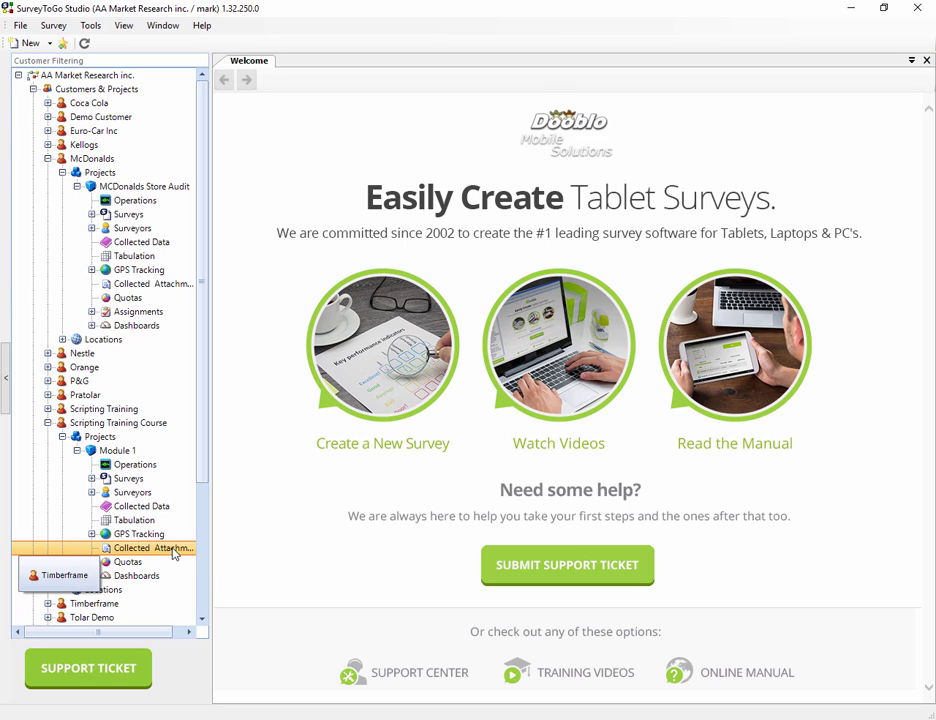
{"action": "left_click_drag", "start_coordinate": [174, 554], "coordinate": [166, 565]}
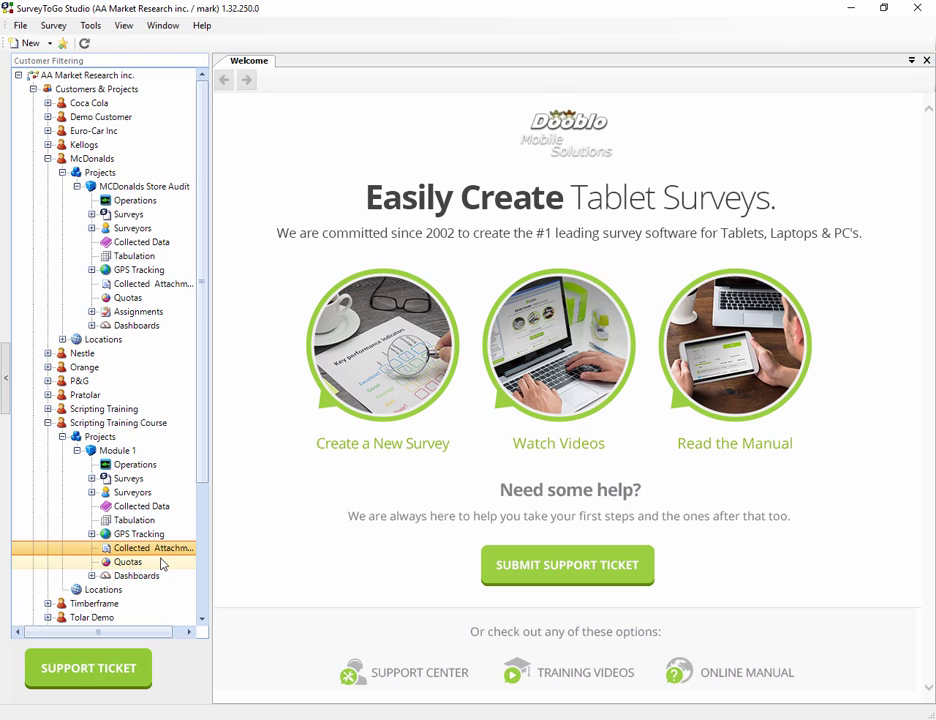
{"action": "left_click", "coordinate": [144, 568]}
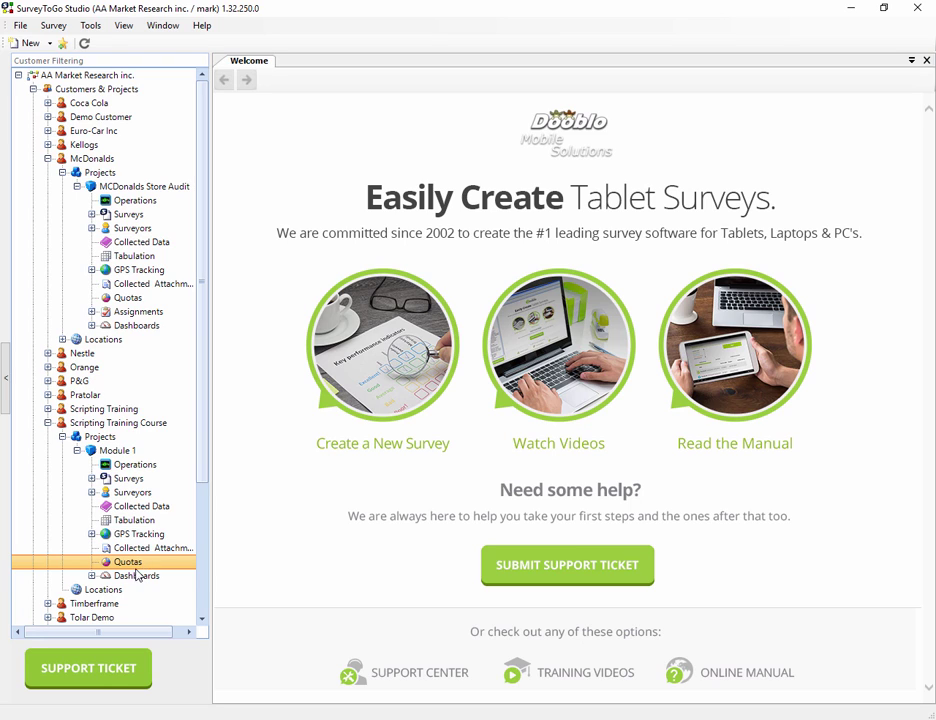
{"action": "left_click", "coordinate": [134, 581]}
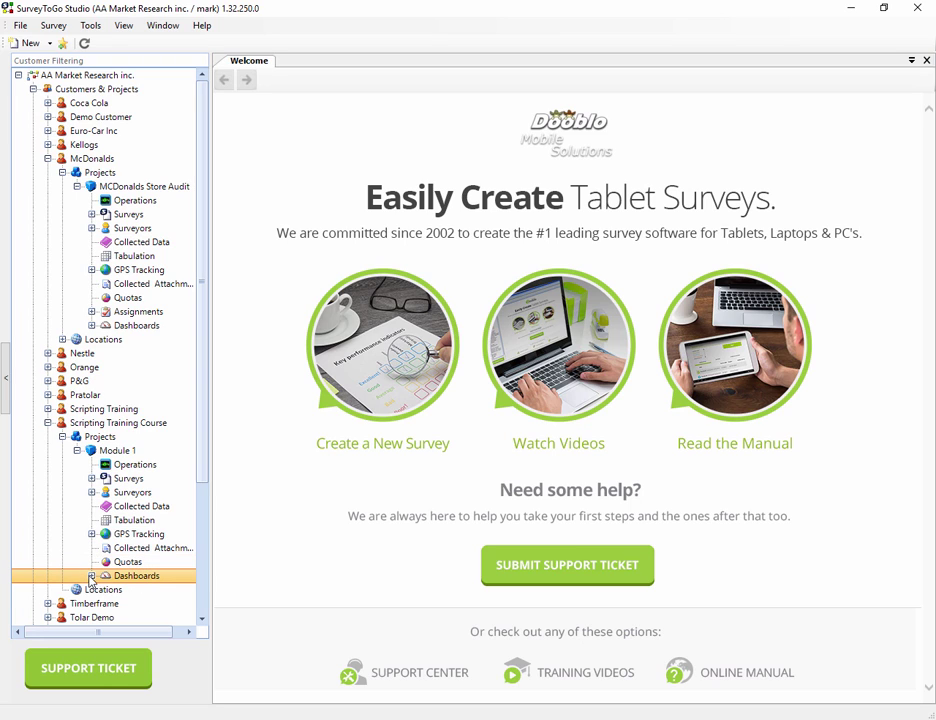
Expand Module 1's Dashboards and Surveys nodes and look through the Draft, Active and Closed survey folders
{"action": "double_click", "coordinate": [130, 578]}
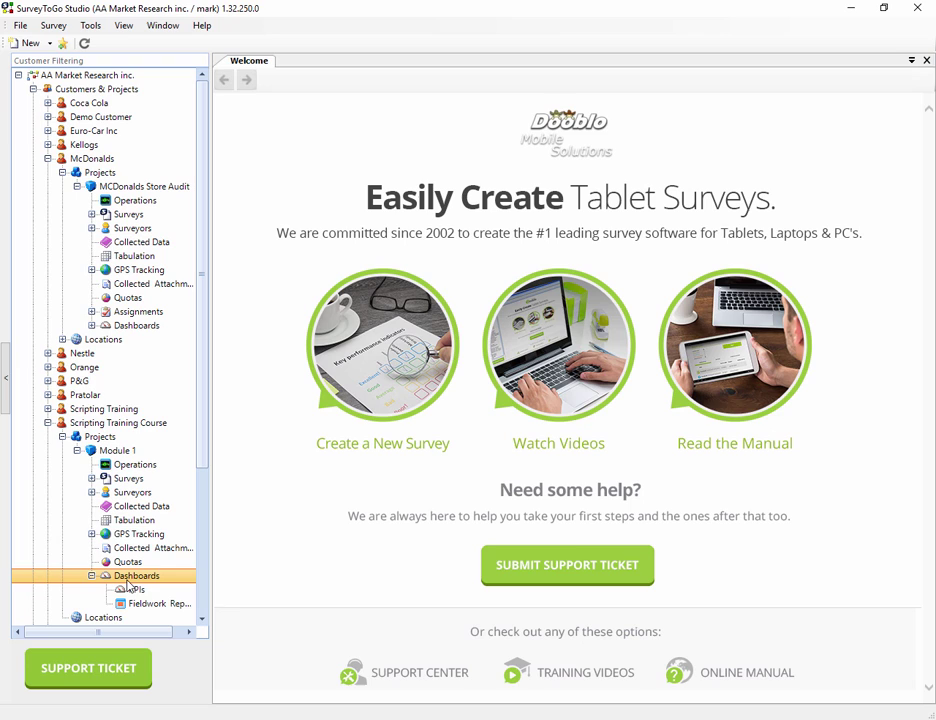
{"action": "left_click", "coordinate": [91, 479]}
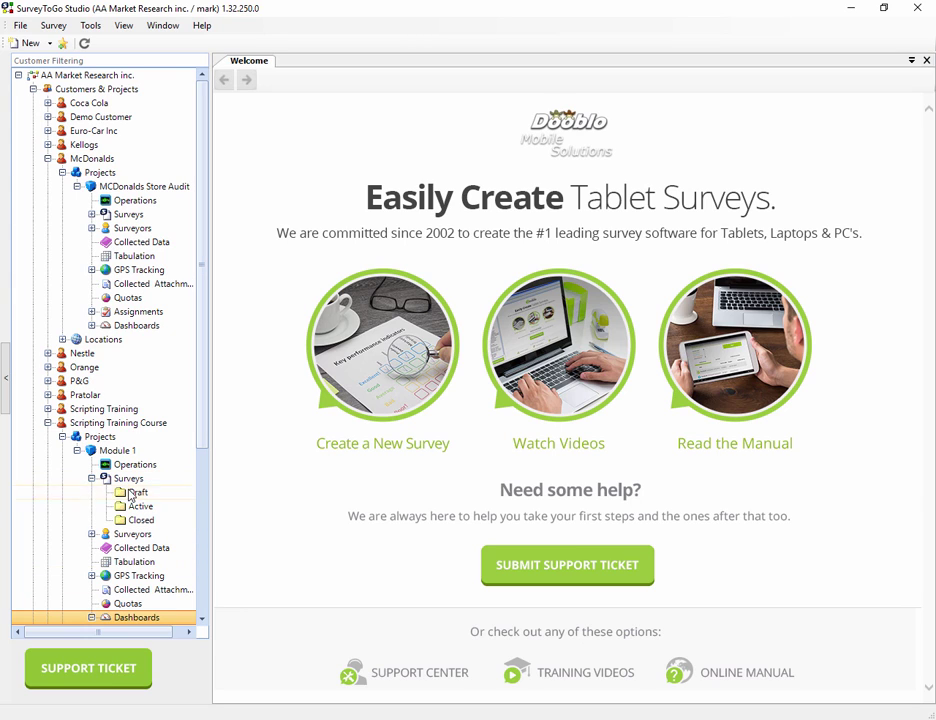
{"action": "left_click", "coordinate": [138, 493]}
{"action": "left_click", "coordinate": [141, 521]}
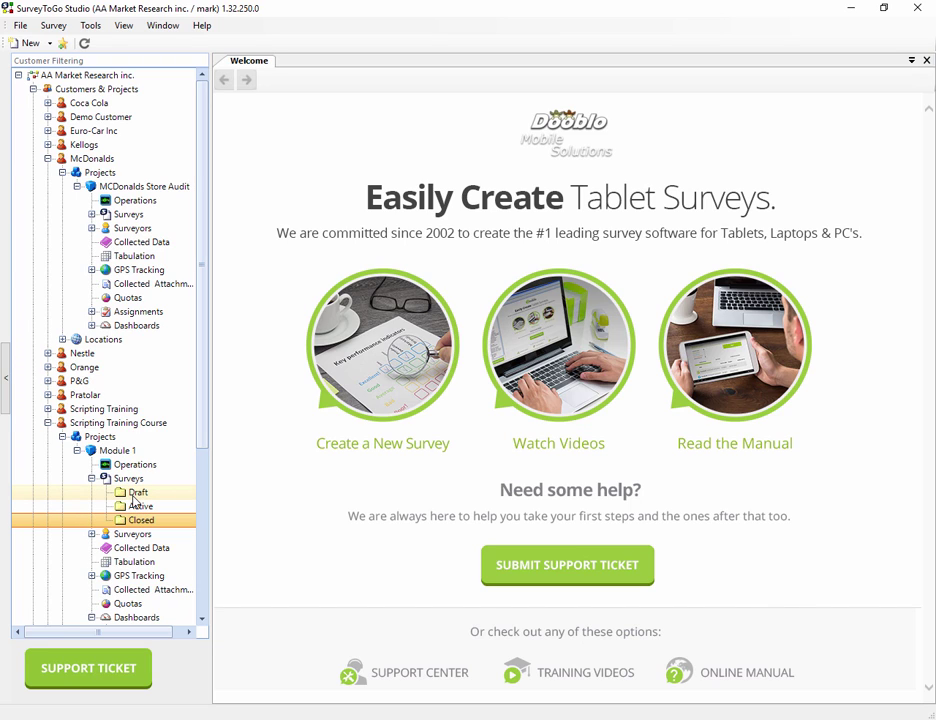
Start a new survey in Module 1's Draft folder and name it Module 1 - Script
{"action": "left_click", "coordinate": [142, 494]}
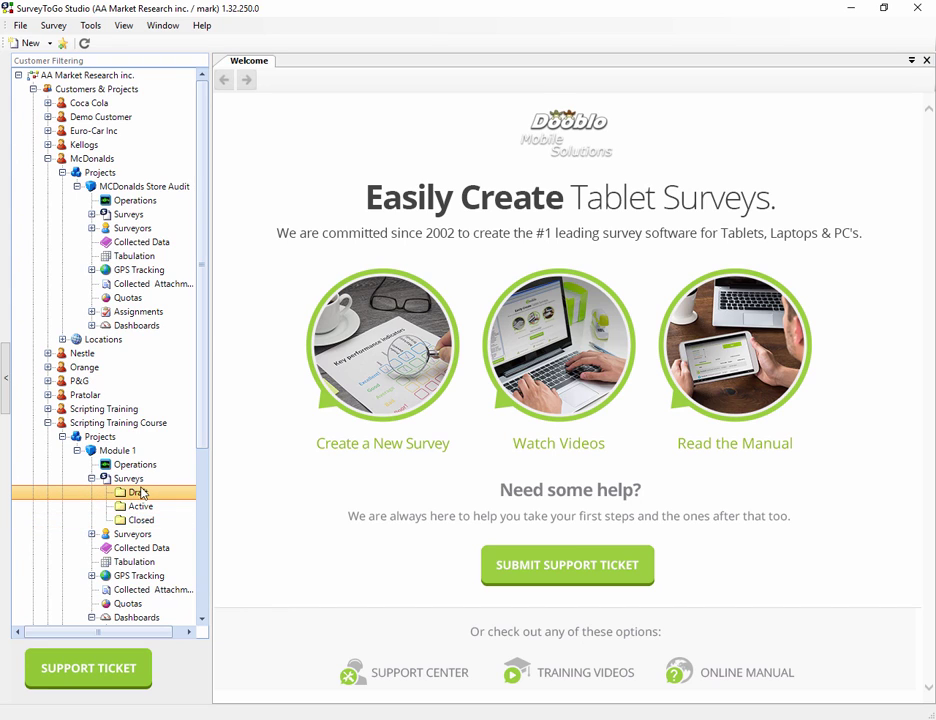
{"action": "left_click", "coordinate": [39, 43]}
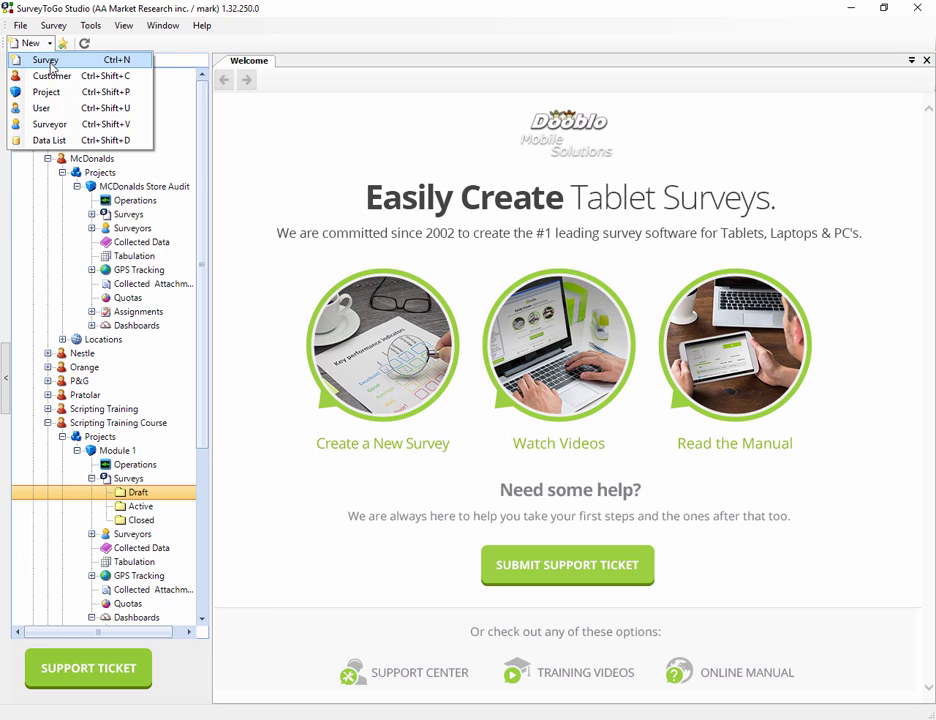
{"action": "left_click", "coordinate": [50, 62]}
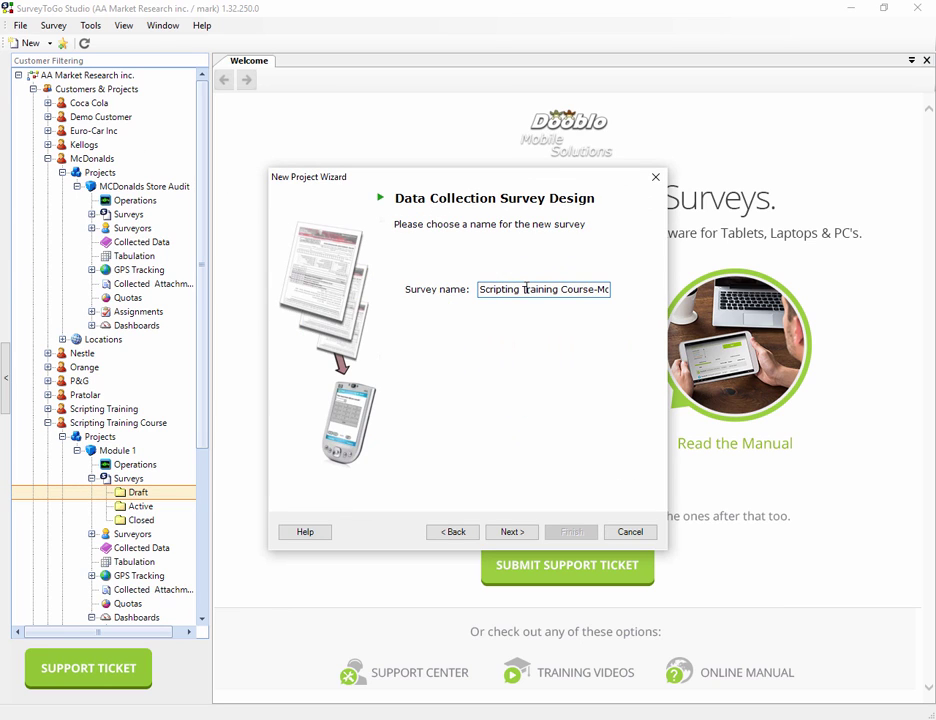
{"action": "triple_click", "coordinate": [527, 289]}
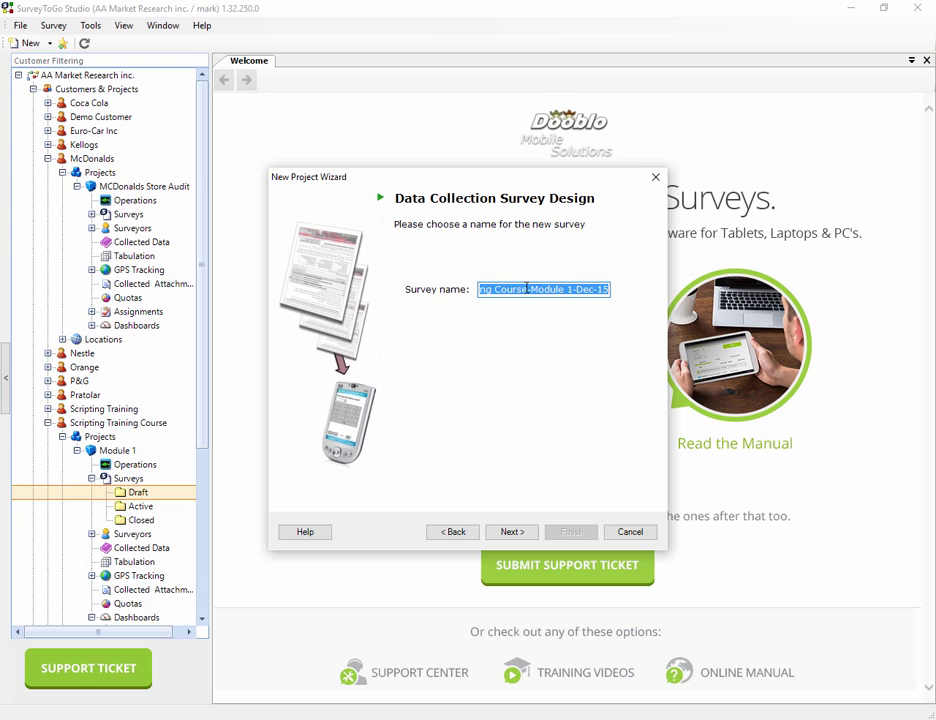
{"action": "type", "text": "Module 1"}
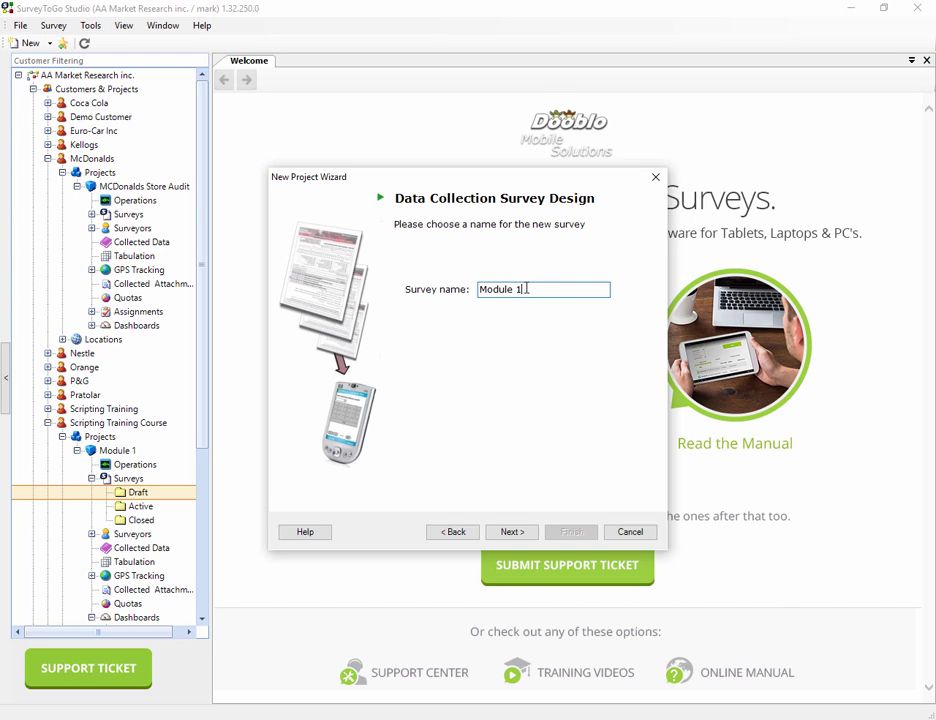
{"action": "type", "text": " - Script"}
Complete the survey wizard and bring back the customer tree to locate the new survey in Module 1's Draft folder
{"action": "left_click", "coordinate": [512, 532]}
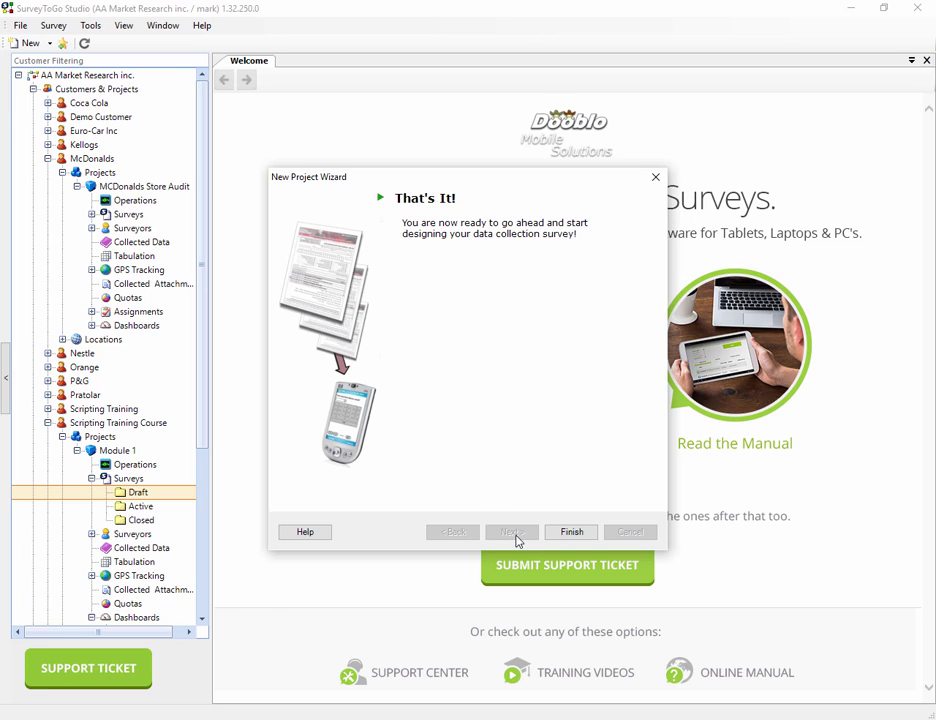
{"action": "left_click", "coordinate": [575, 538]}
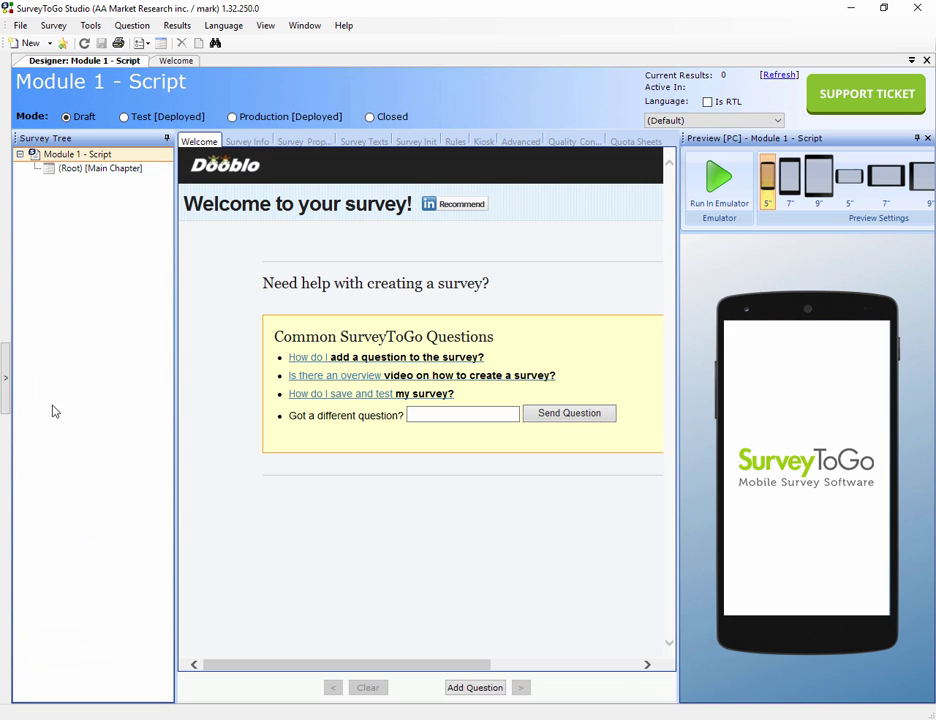
{"action": "left_click", "coordinate": [7, 378]}
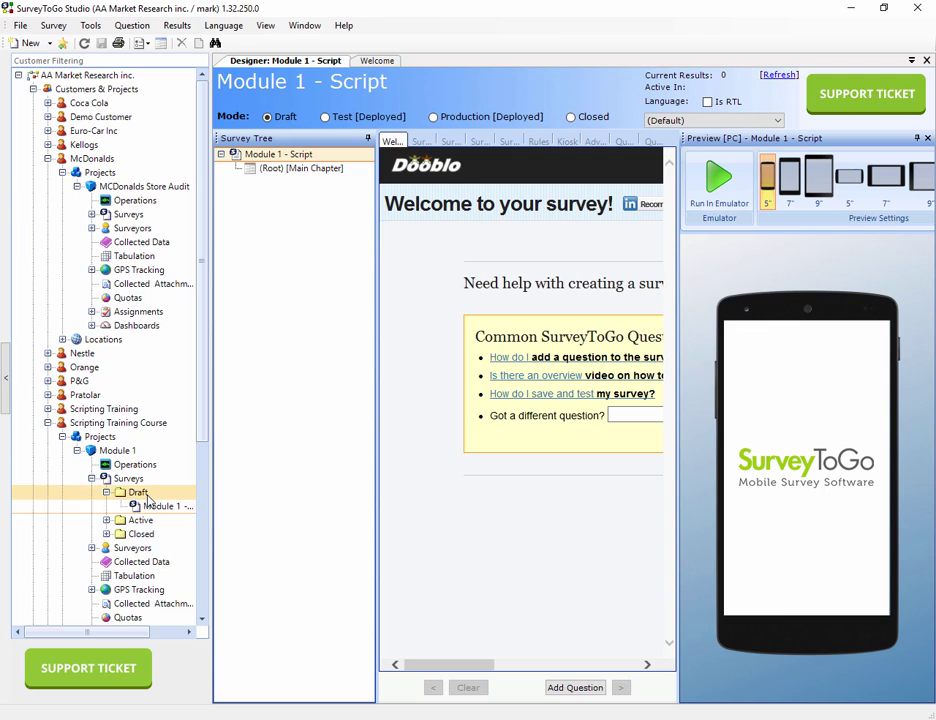
{"action": "left_click", "coordinate": [145, 491]}
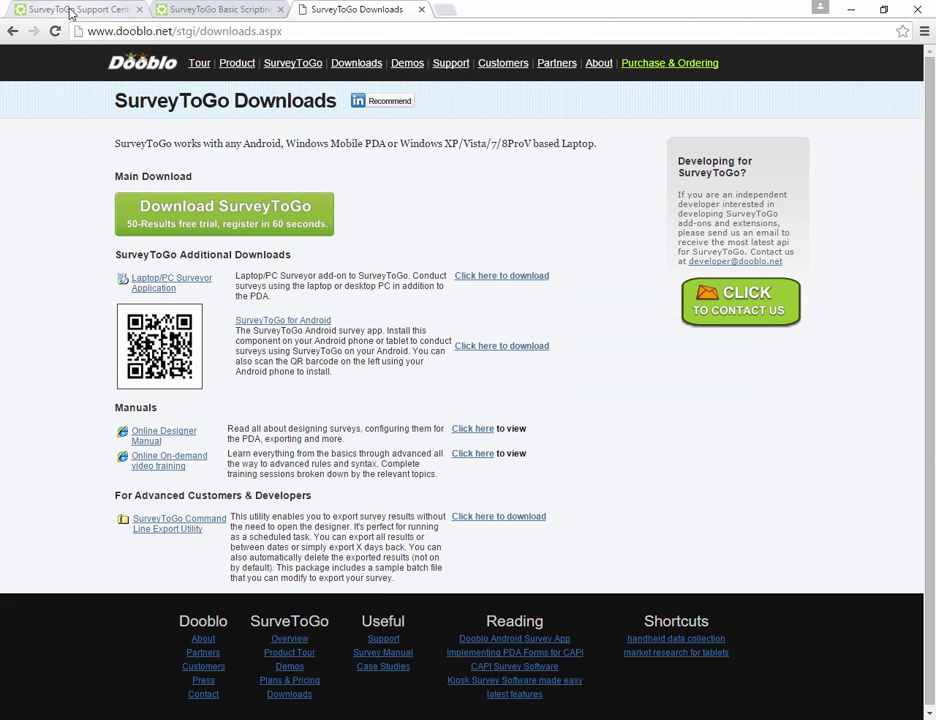
Switch to the SurveyToGo Support Center in the browser and search its forums for Functions
{"action": "left_click", "coordinate": [70, 12]}
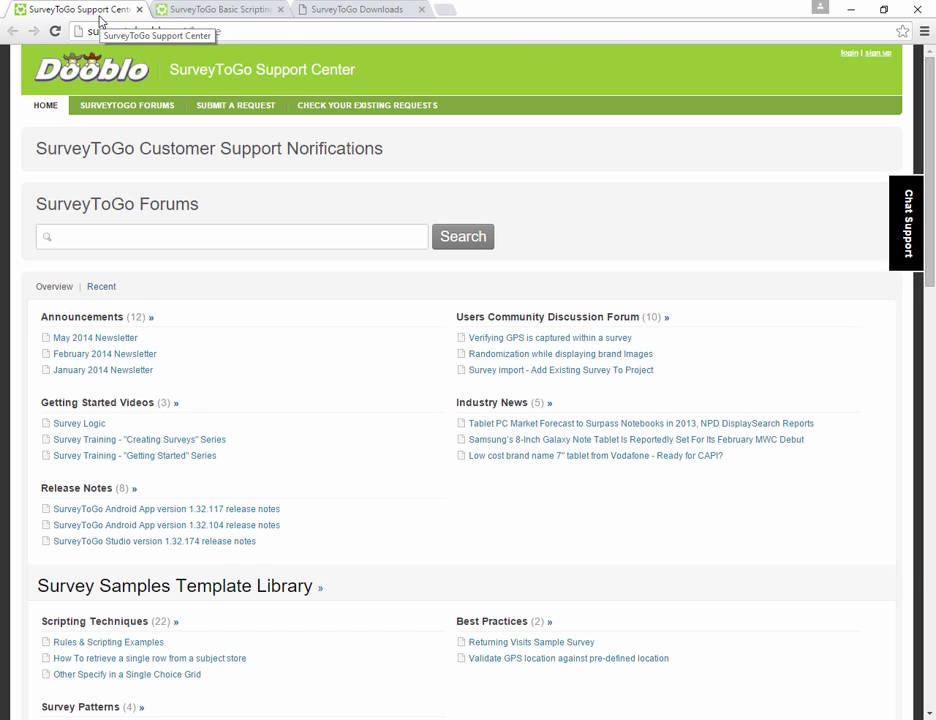
{"action": "left_click", "coordinate": [112, 32]}
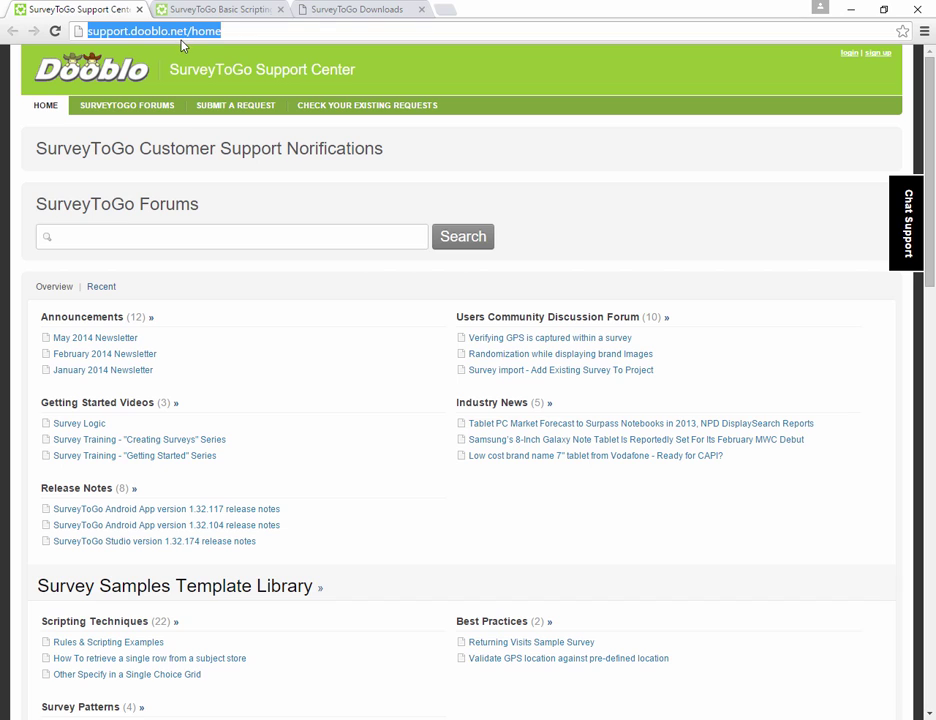
{"action": "left_click", "coordinate": [138, 241]}
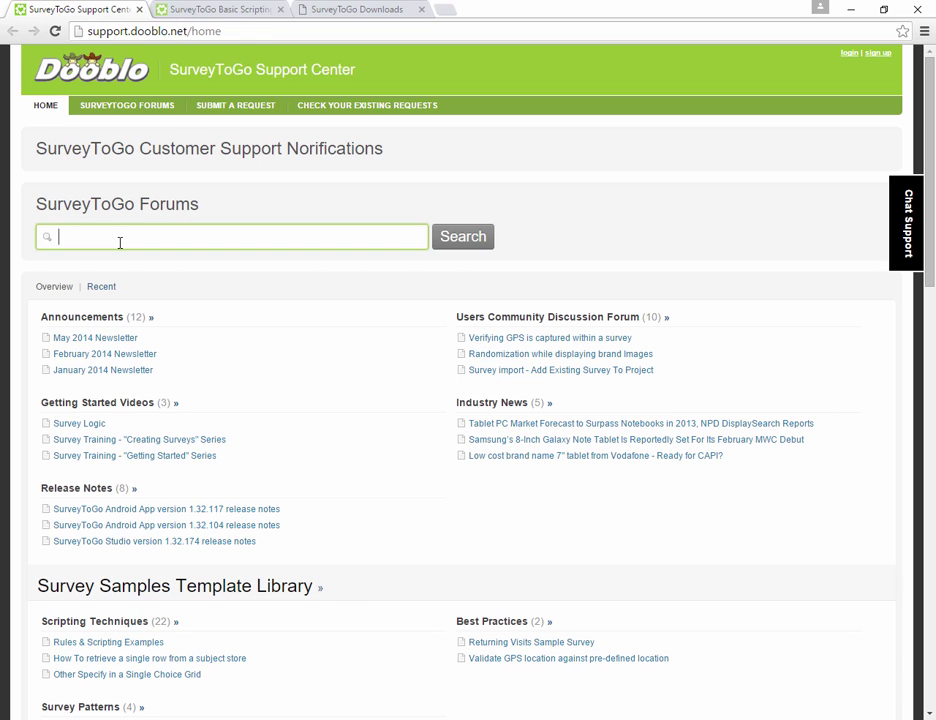
{"action": "type", "text": "L"}
{"action": "key", "text": "BackSpace"}
{"action": "type", "text": "Functions"}
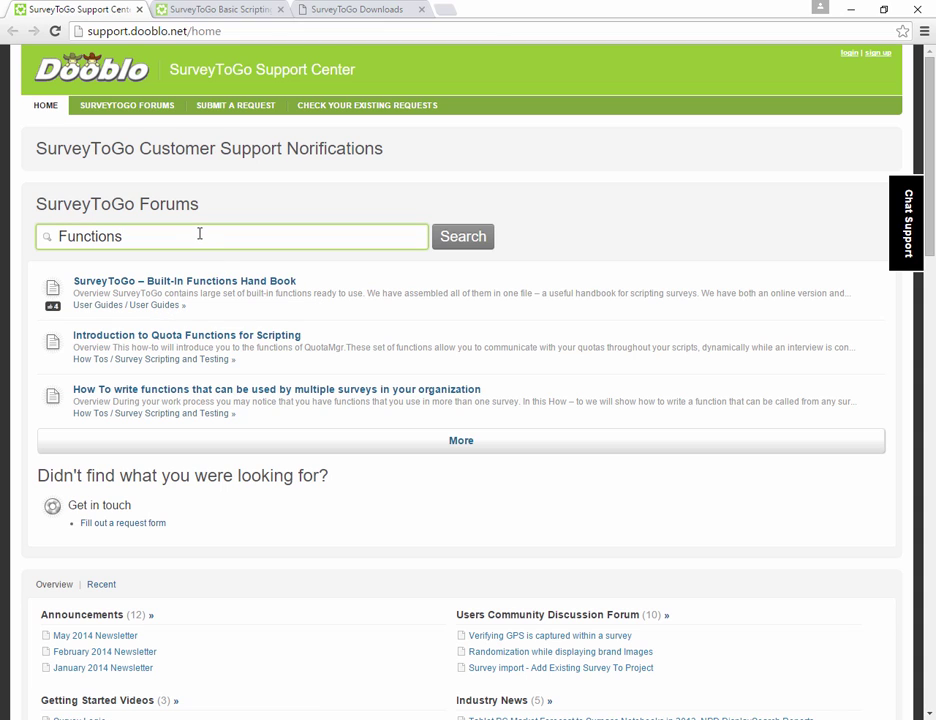
Browse the support home page's sections from Announcements to How Tos, and open the Survey Scripting and Testing forum
{"action": "scroll", "coordinate": [200, 235], "scroll_direction": "down", "scroll_amount": 5}
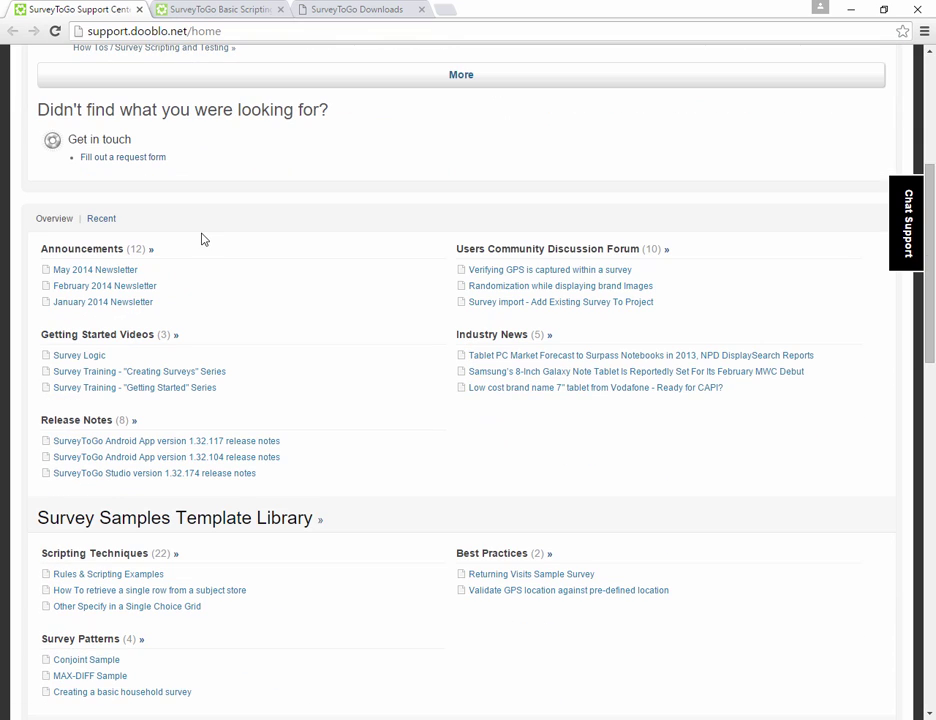
{"action": "scroll", "coordinate": [121, 259], "scroll_direction": "down", "scroll_amount": 2}
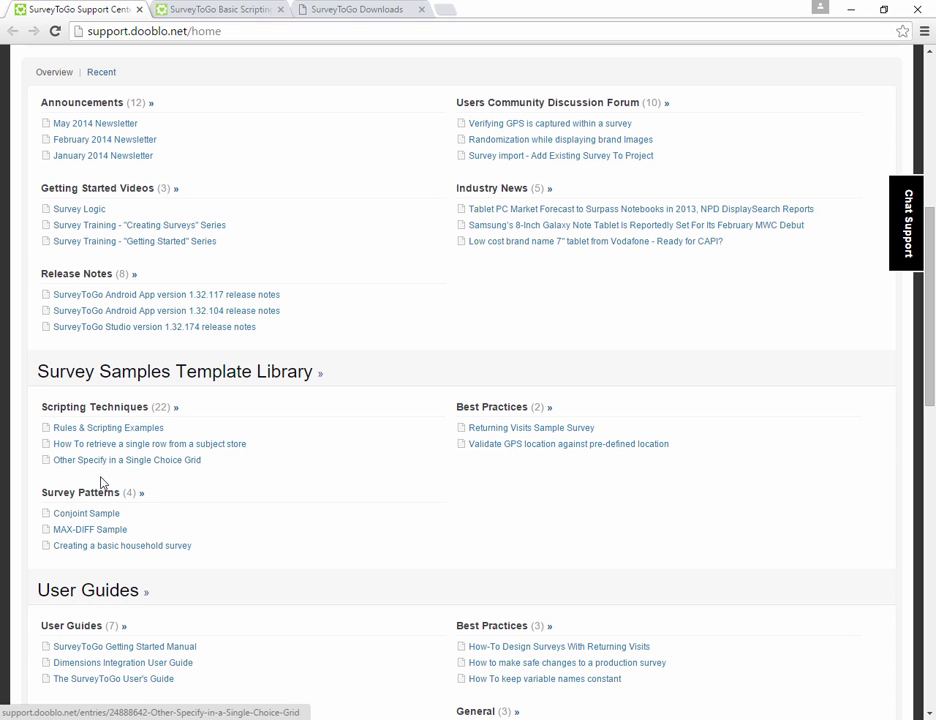
{"action": "scroll", "coordinate": [105, 498], "scroll_direction": "down", "scroll_amount": 3}
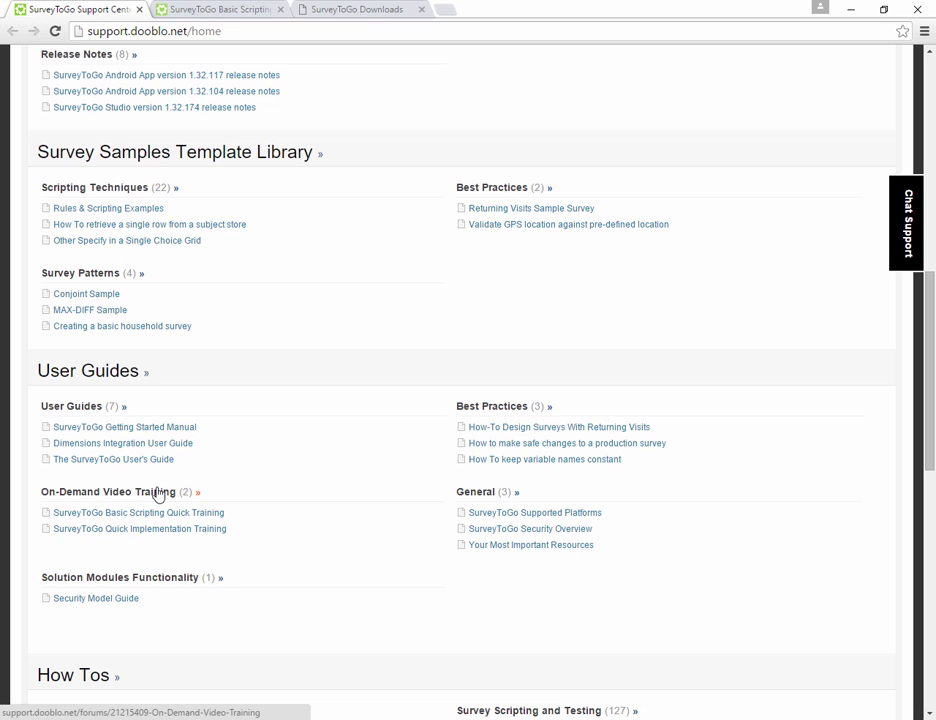
{"action": "scroll", "coordinate": [158, 494], "scroll_direction": "down", "scroll_amount": 1}
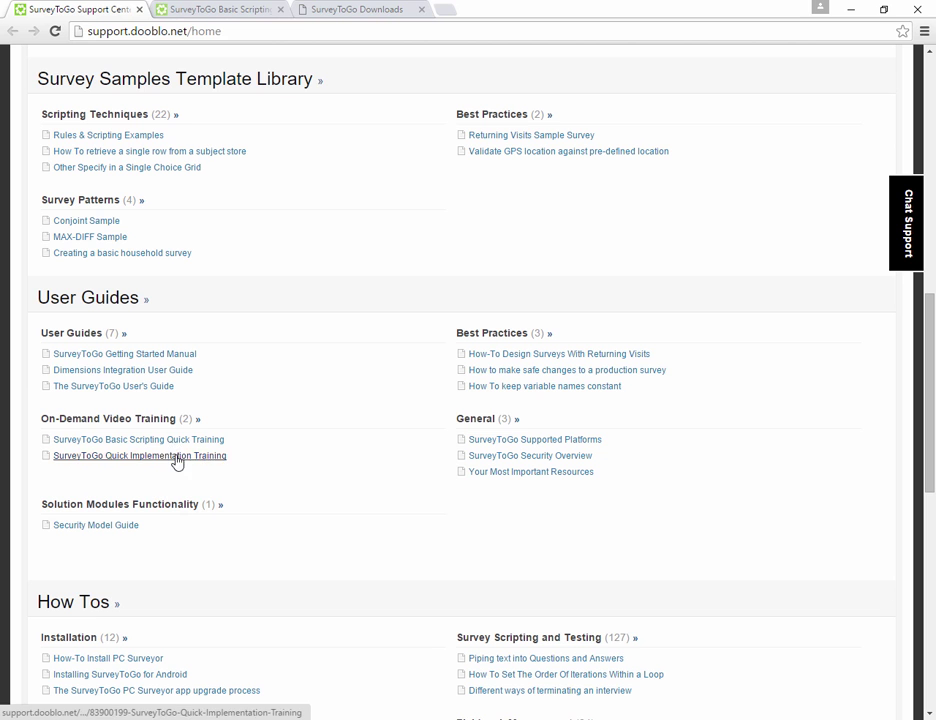
{"action": "scroll", "coordinate": [178, 461], "scroll_direction": "down", "scroll_amount": 1}
{"action": "scroll", "coordinate": [160, 440], "scroll_direction": "down", "scroll_amount": 2}
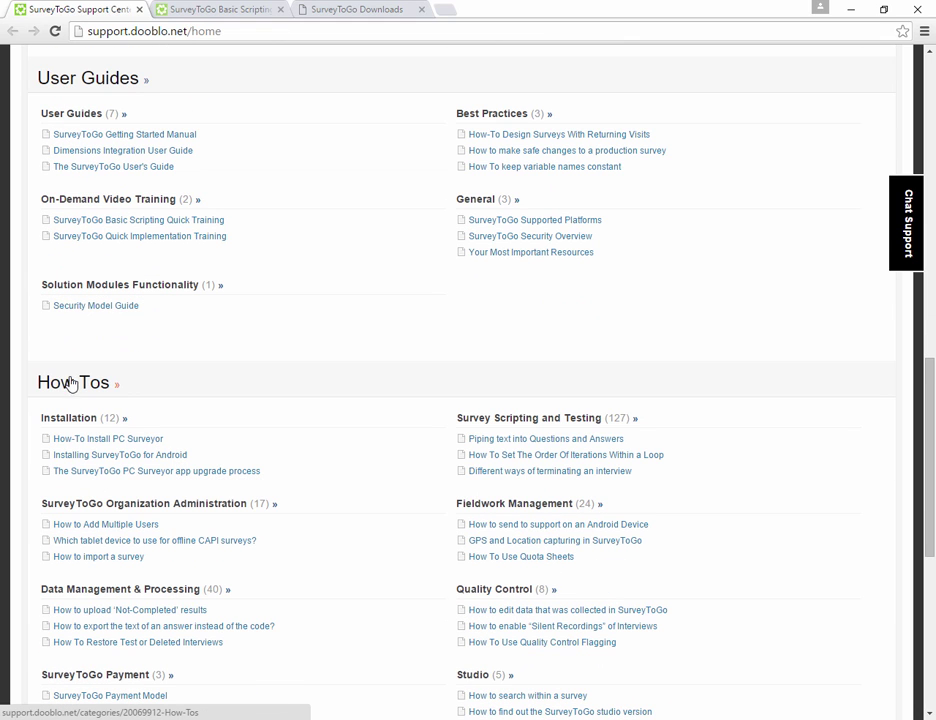
{"action": "scroll", "coordinate": [85, 391], "scroll_direction": "down", "scroll_amount": 1}
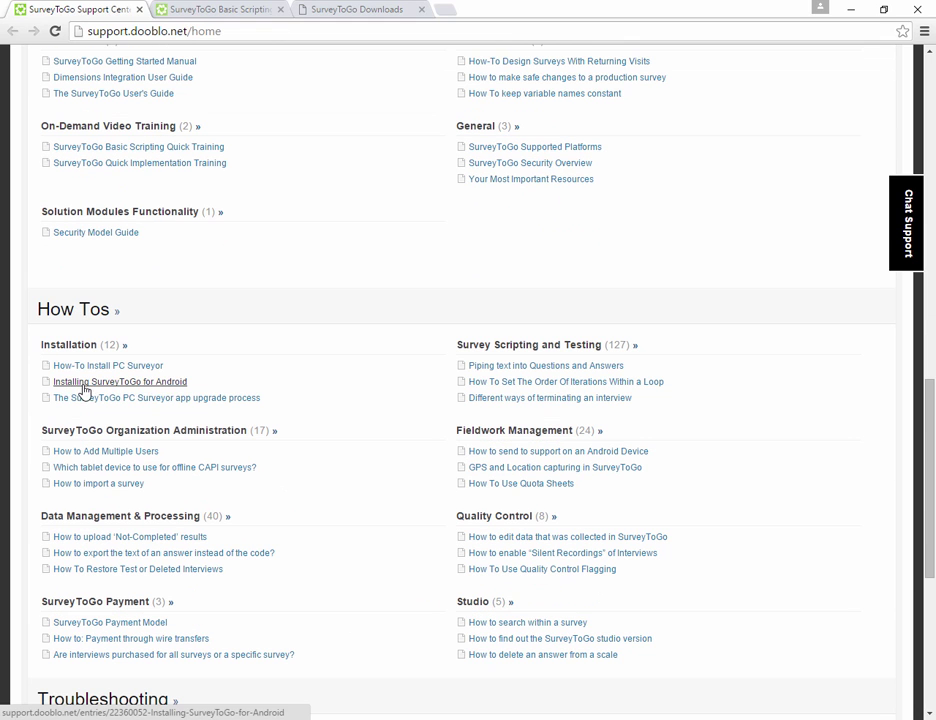
{"action": "left_click", "coordinate": [530, 348]}
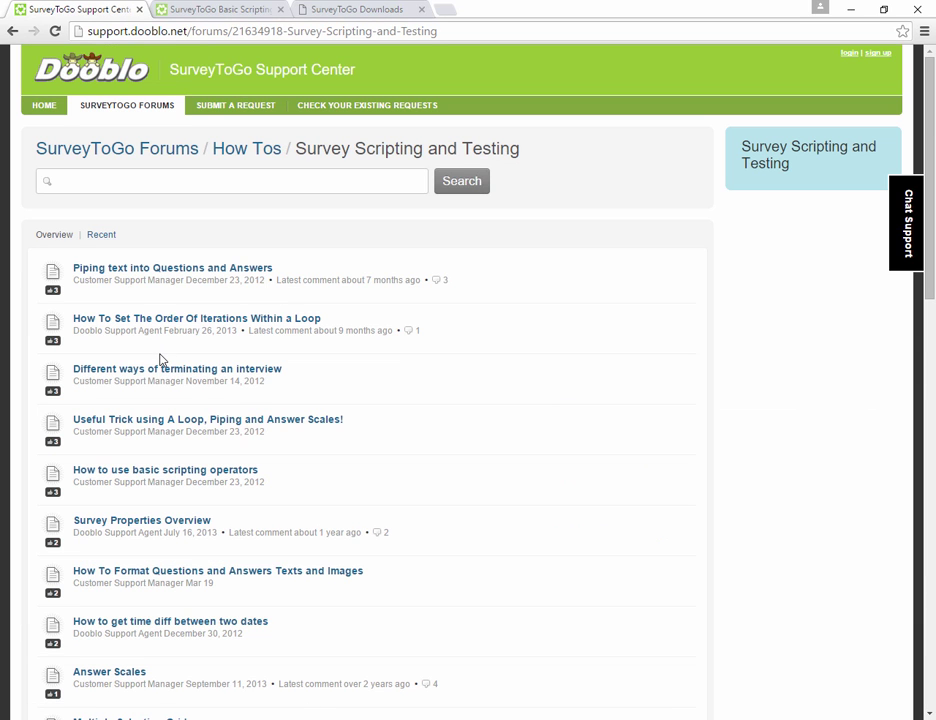
Return to the support home page, review its remaining sections, and open the form for submitting a support request
{"action": "key", "text": "alt+Left"}
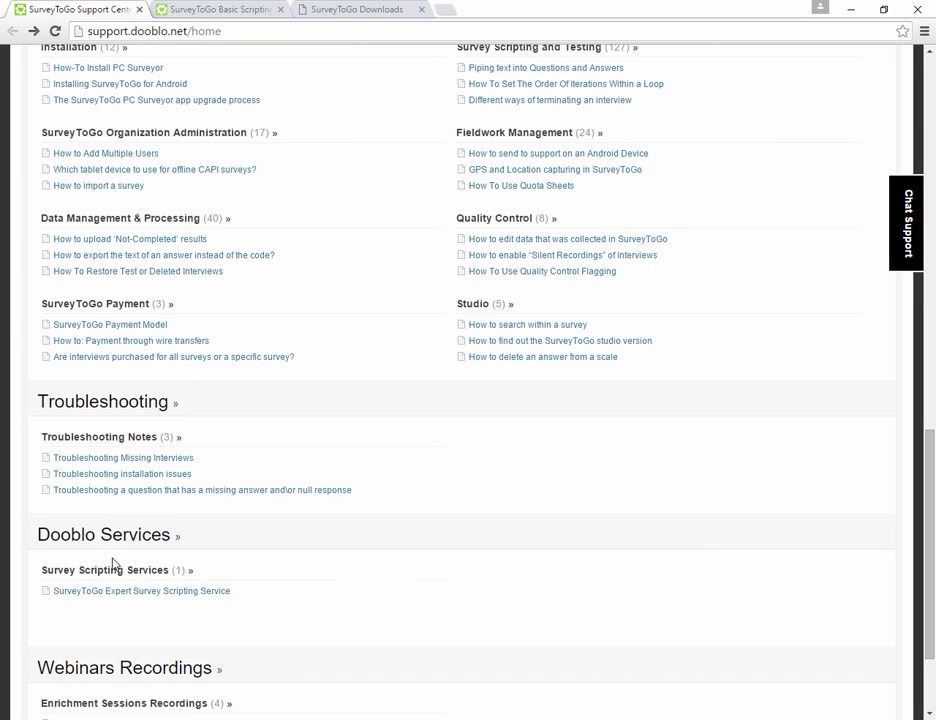
{"action": "scroll", "coordinate": [110, 570], "scroll_direction": "down", "scroll_amount": 3}
{"action": "scroll", "coordinate": [101, 538], "scroll_direction": "up", "scroll_amount": 12}
{"action": "scroll", "coordinate": [101, 538], "scroll_direction": "up", "scroll_amount": 5}
{"action": "scroll", "coordinate": [100, 534], "scroll_direction": "up", "scroll_amount": 2}
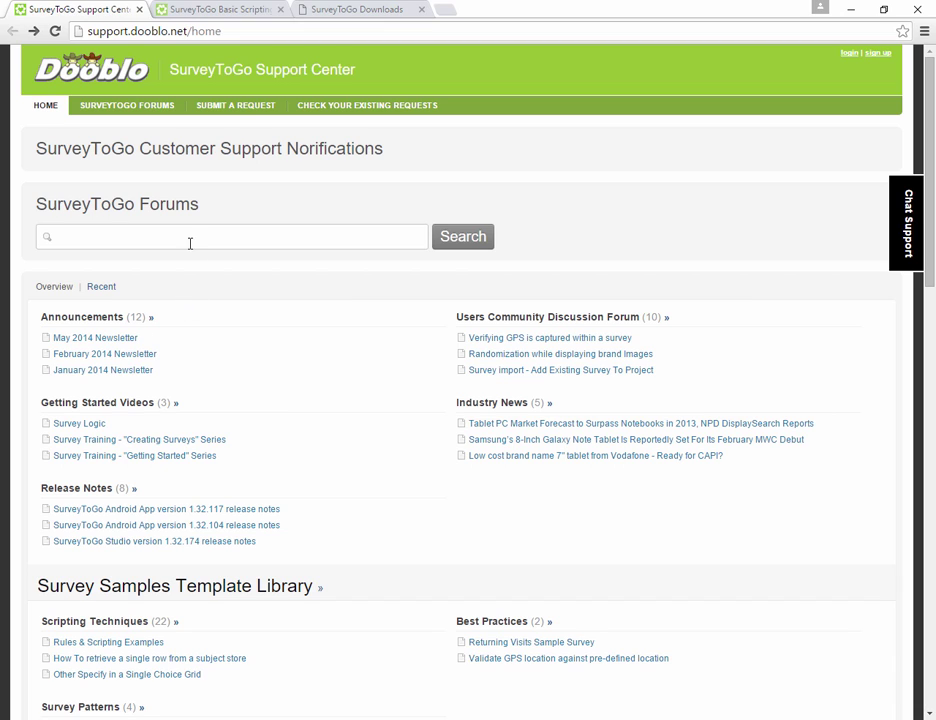
{"action": "left_click", "coordinate": [235, 108]}
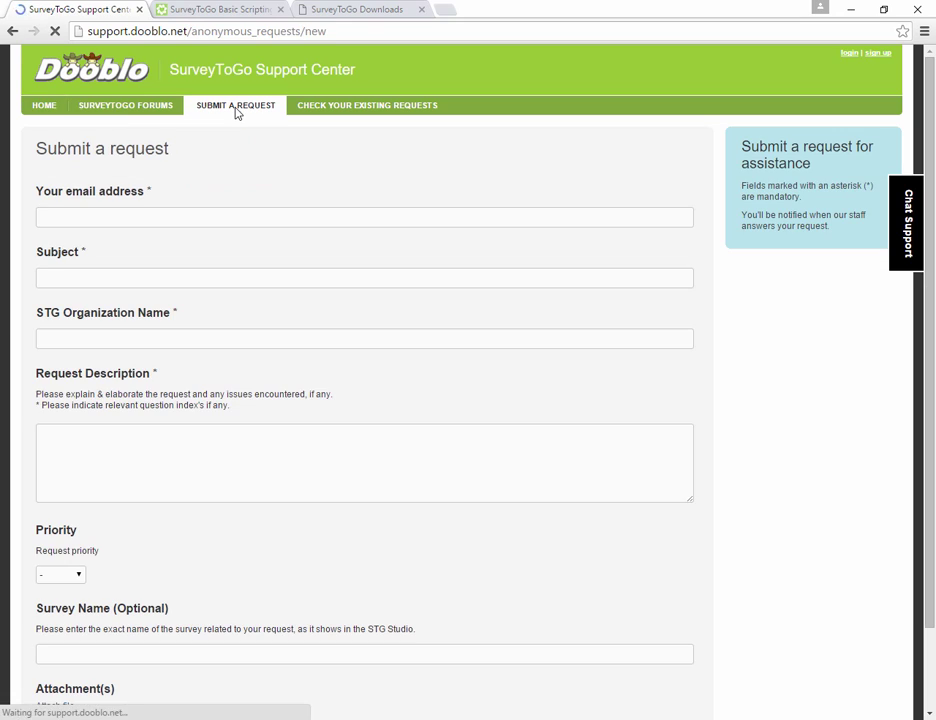